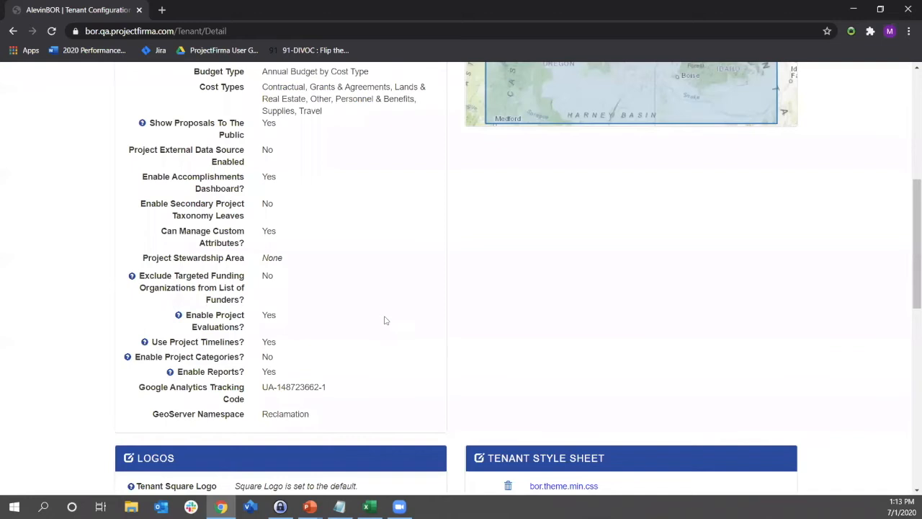
Step: Open the Project Evaluations management page from the tenant configuration page
left_click_drag(244, 329, 187, 317)
left_click(277, 321)
scroll(284, 317, "up", 5)
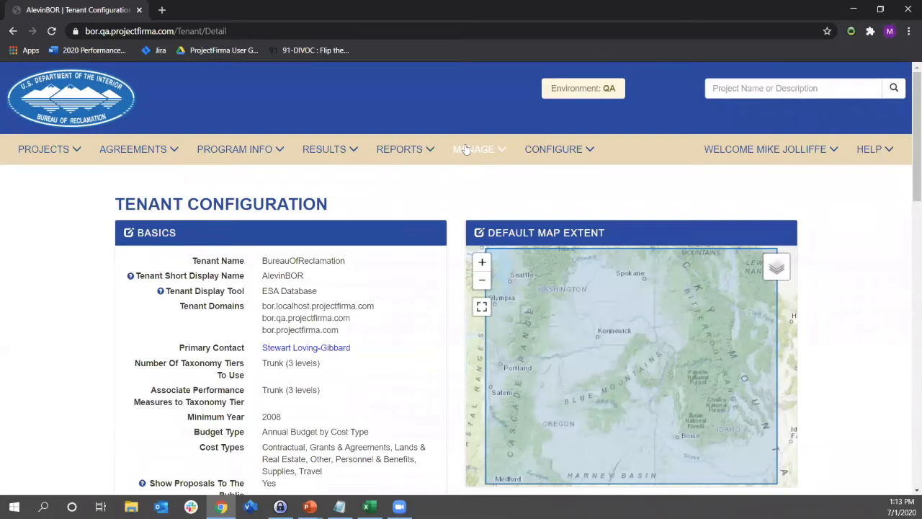
left_click(470, 151)
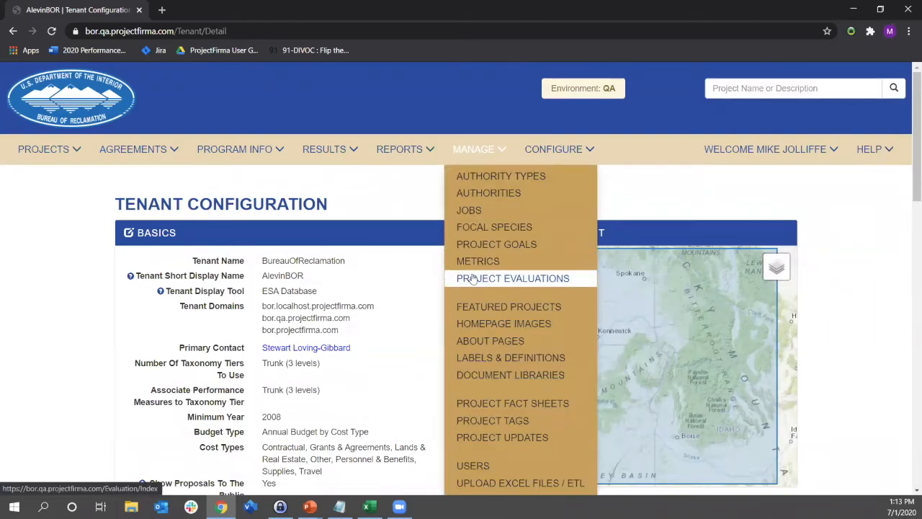
left_click(528, 280)
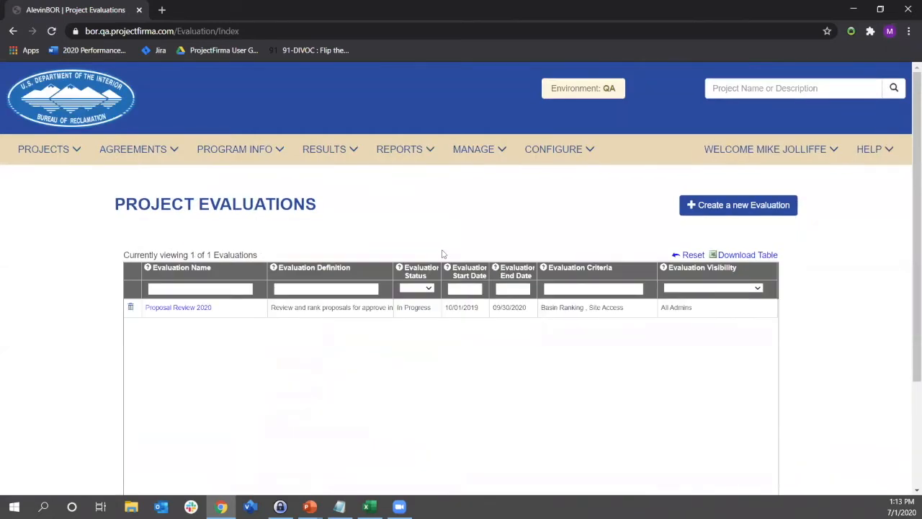
Step: Open the Proposal Review 2020 evaluation and examine its basics, evaluation criteria and evaluation portfolio
scroll(238, 350, "down", 1)
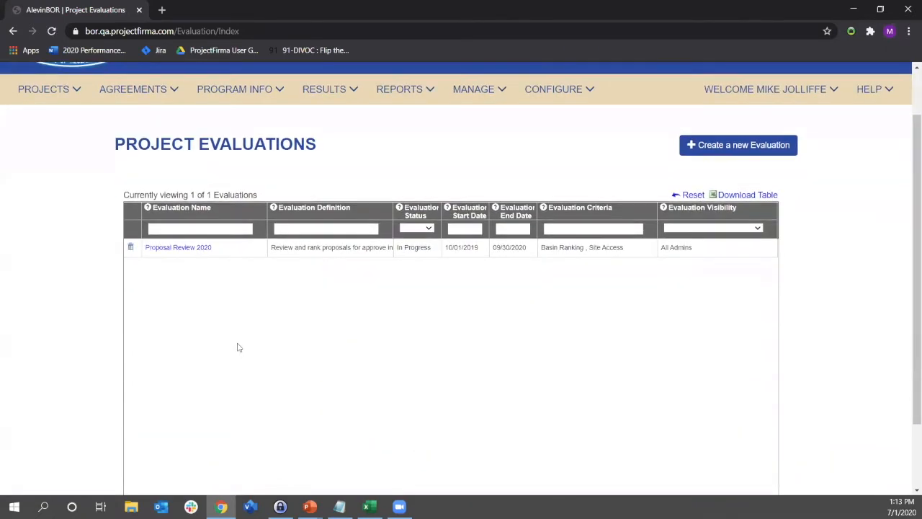
scroll(240, 350, "up", 1)
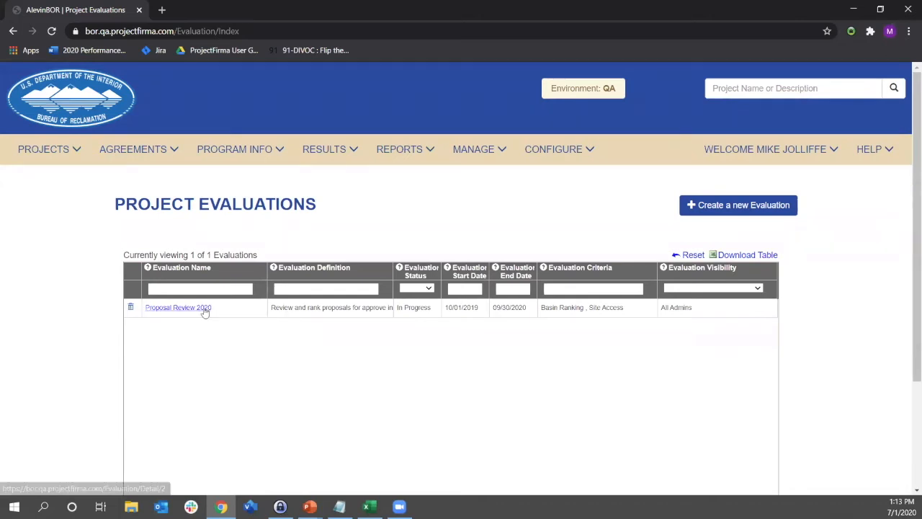
left_click(206, 310)
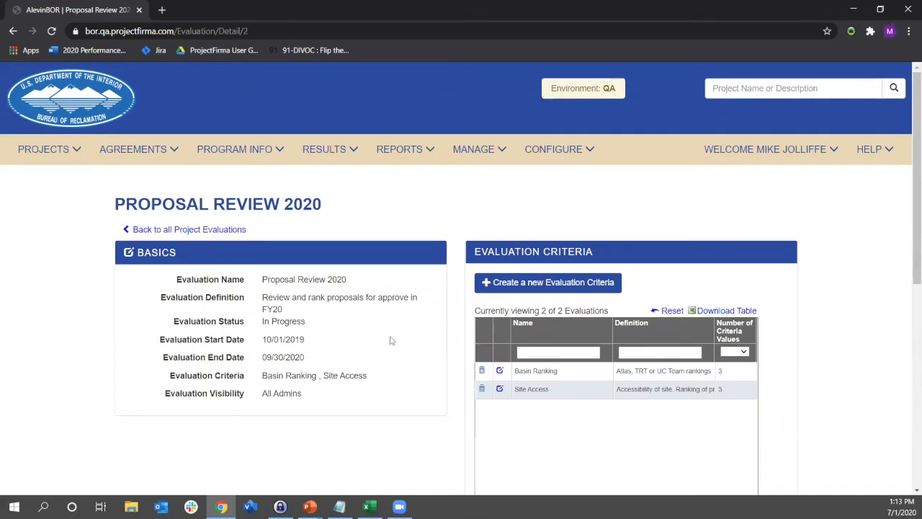
scroll(456, 292, "down", 2)
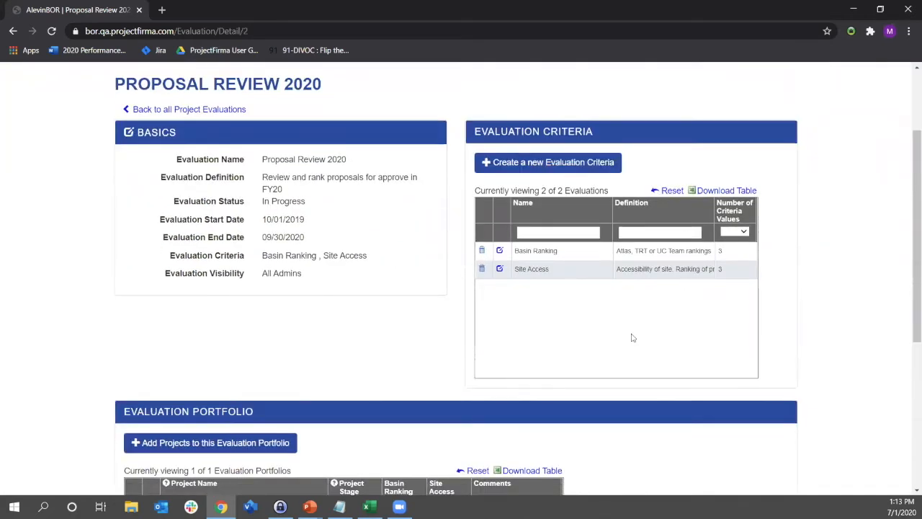
scroll(516, 286, "down", 3)
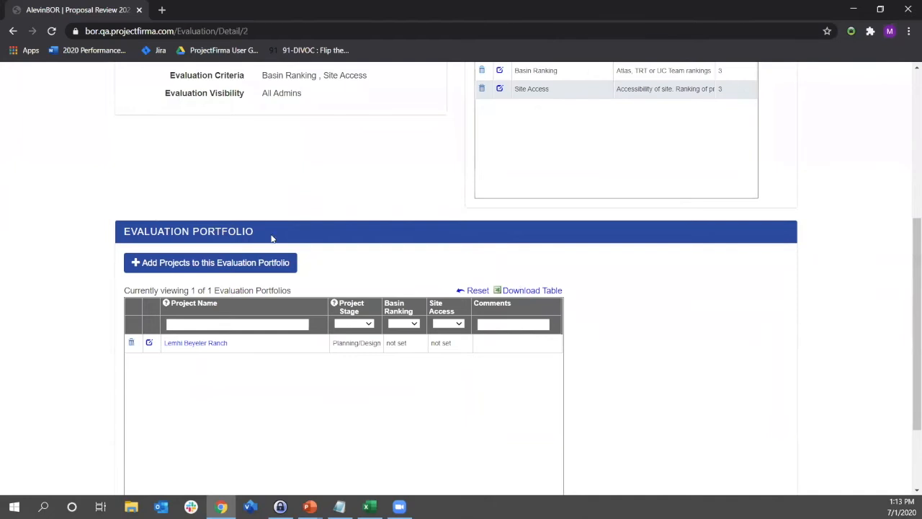
scroll(216, 343, "up", 2)
scroll(219, 339, "up", 2)
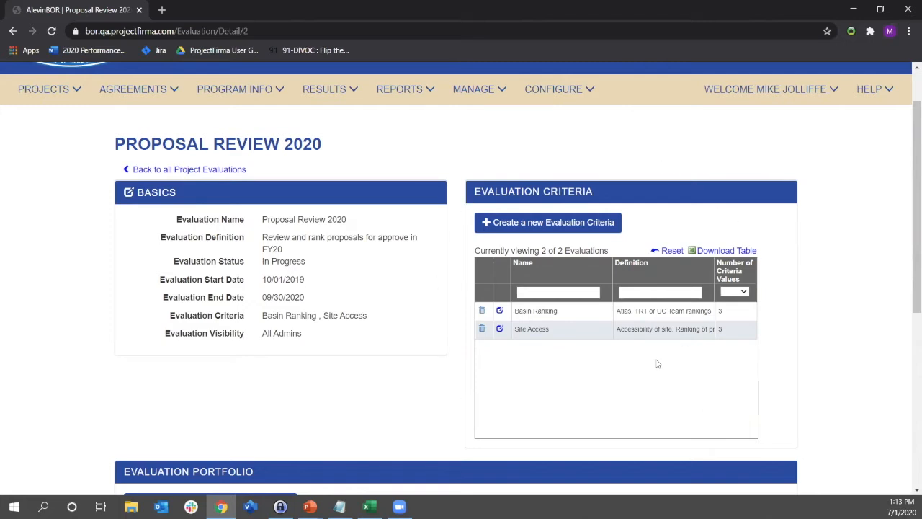
scroll(658, 363, "down", 3)
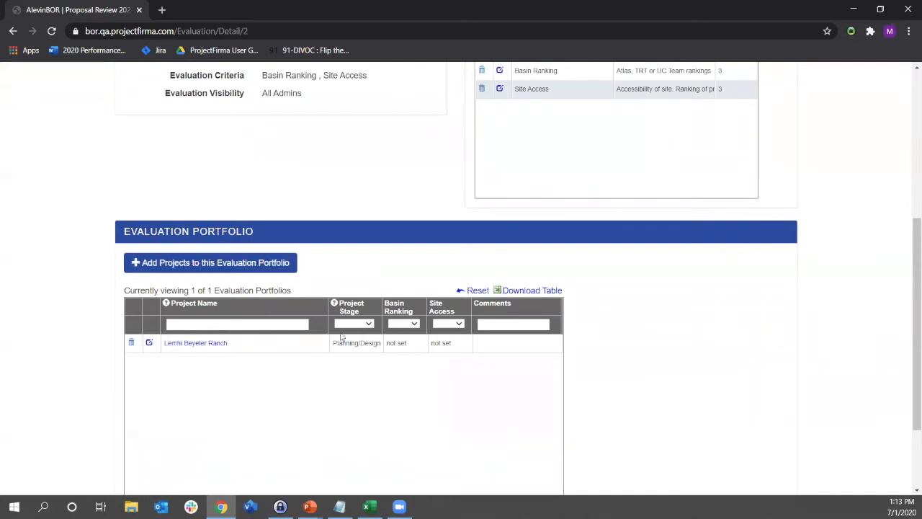
scroll(343, 332, "up", 4)
Step: Return to all project evaluations and start a new evaluation with the name "Test" and the definition "Test"
left_click(222, 228)
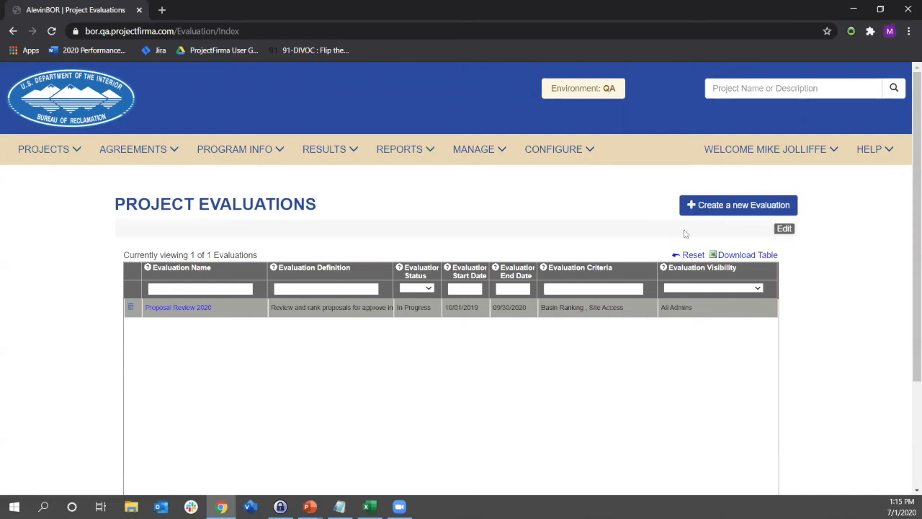
left_click(749, 205)
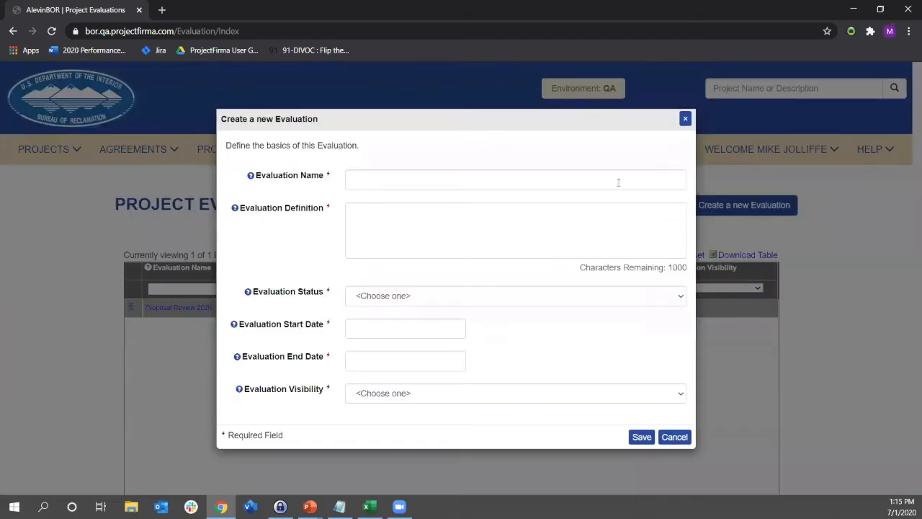
left_click_drag(541, 118, 630, 98)
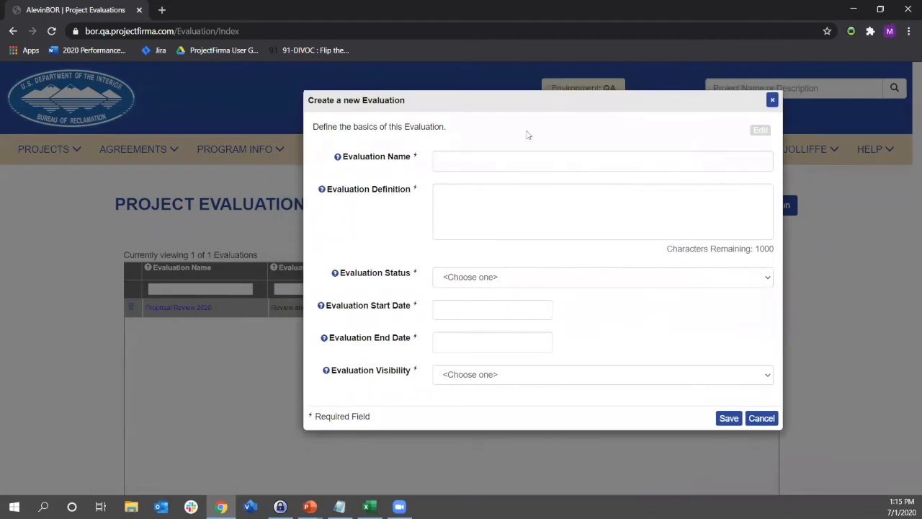
left_click(513, 165)
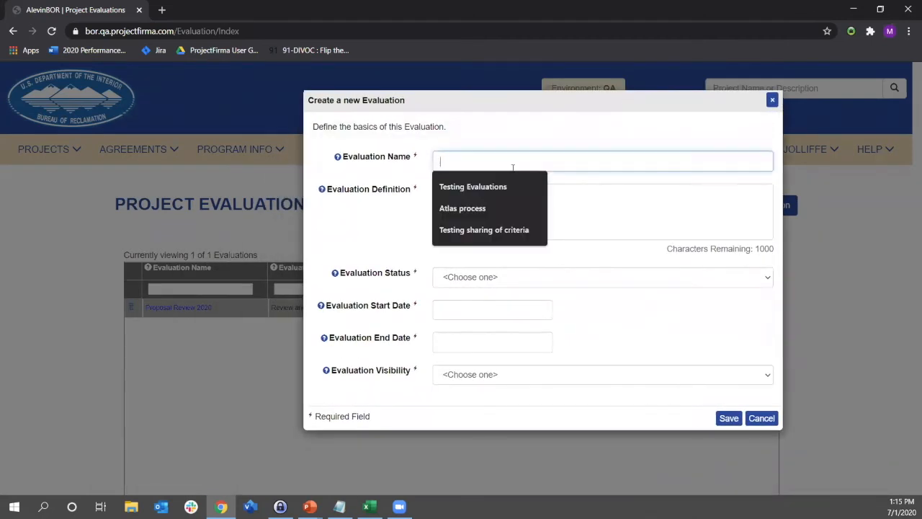
type("Tee")
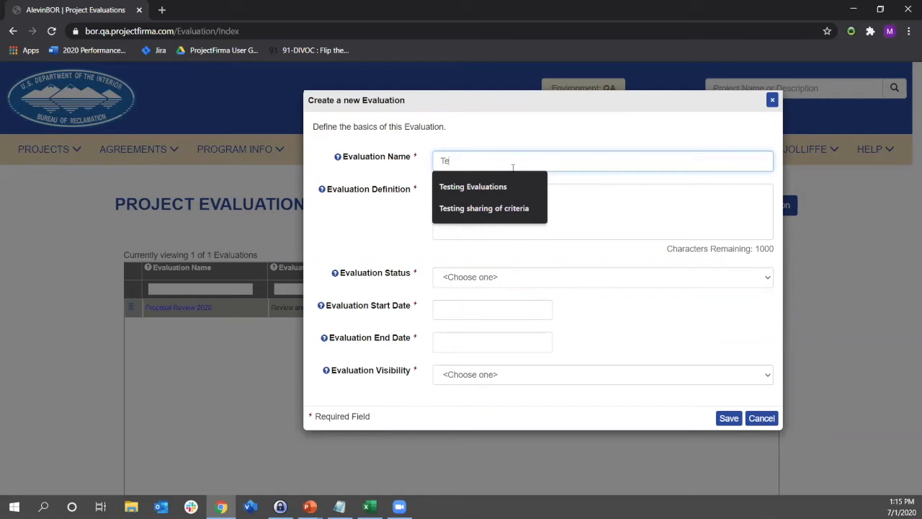
left_click(500, 209)
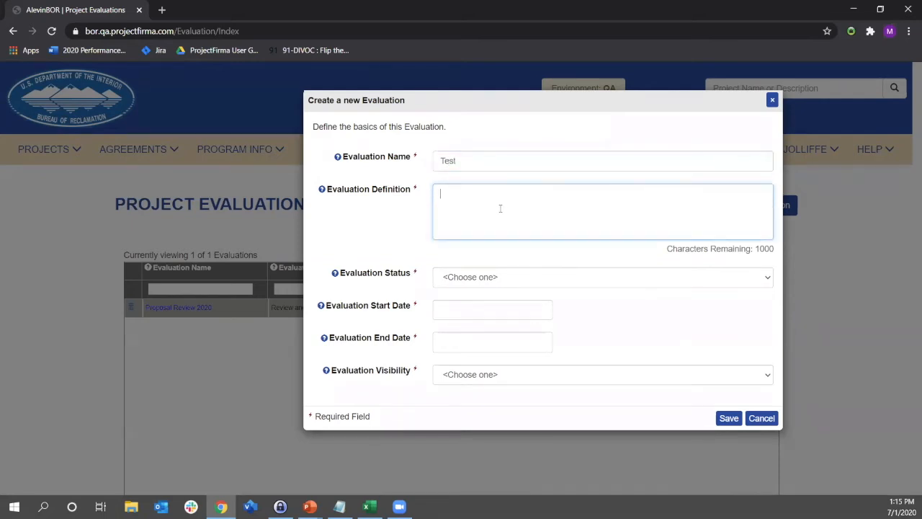
type("Test")
left_click(417, 211)
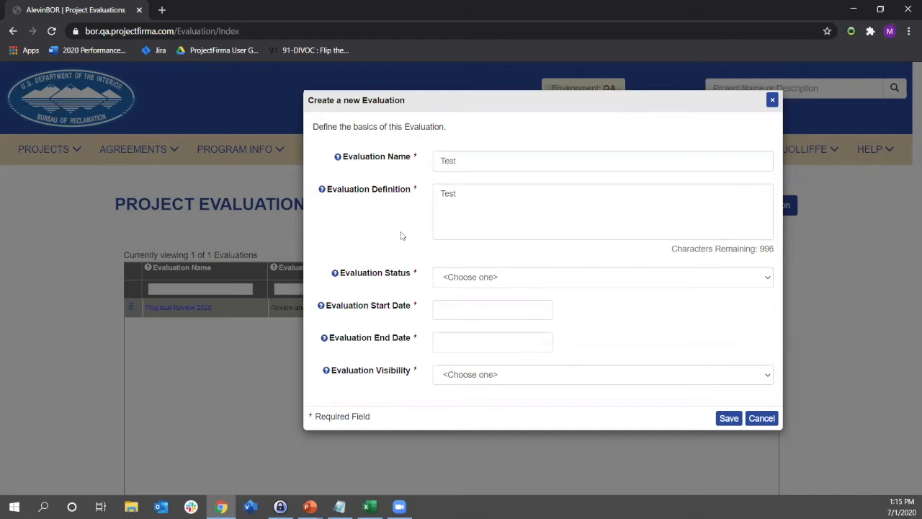
Step: Set the new evaluation's status to Draft and check the start and end date requirements
left_click(768, 281)
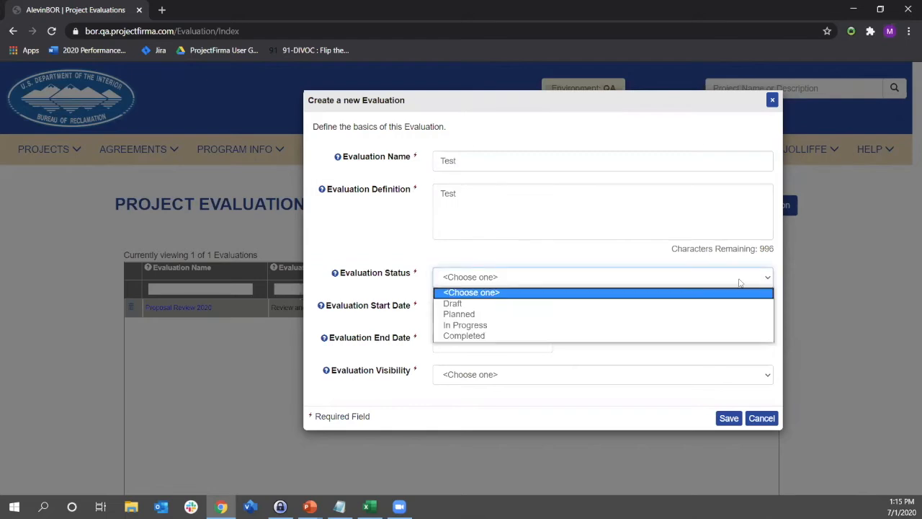
left_click(478, 303)
left_click_drag(359, 306, 400, 309)
left_click_drag(381, 338, 407, 344)
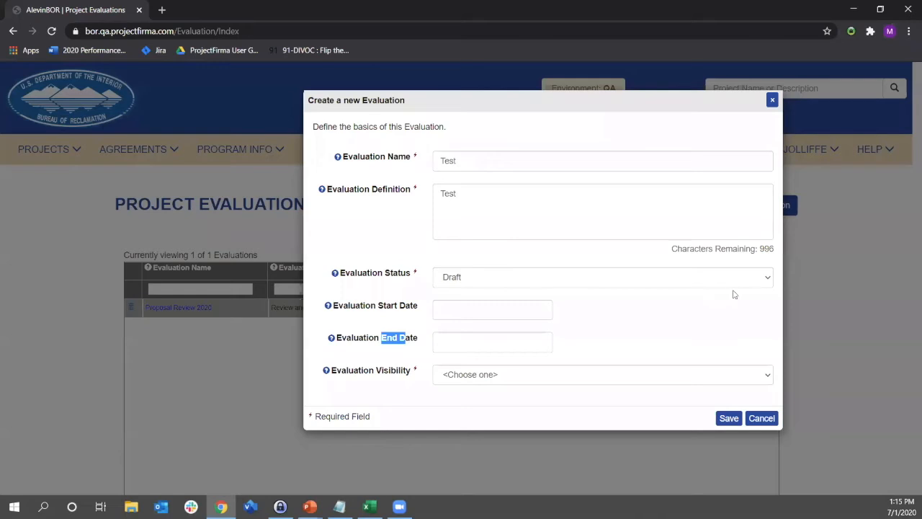
Step: Reset the evaluation status to <Choose one> to compare the date requirements, and set it back to Draft
left_click(753, 284)
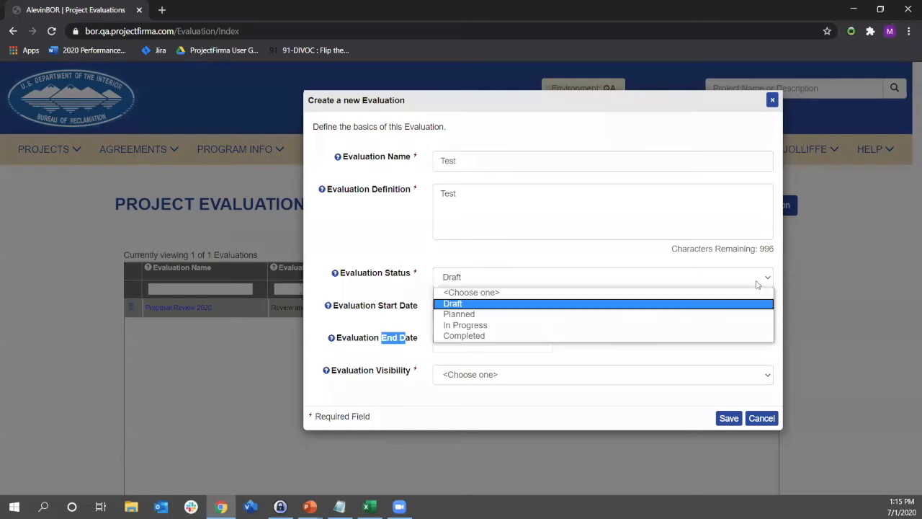
left_click(493, 294)
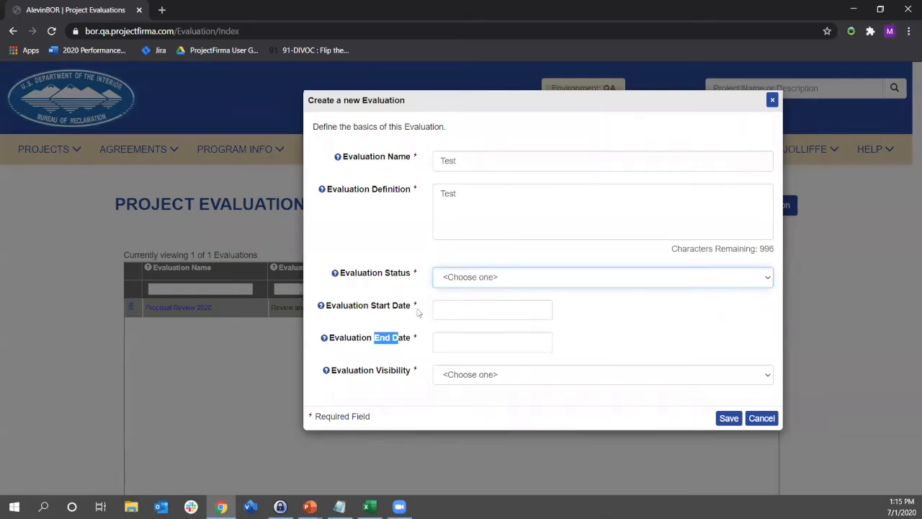
left_click(770, 276)
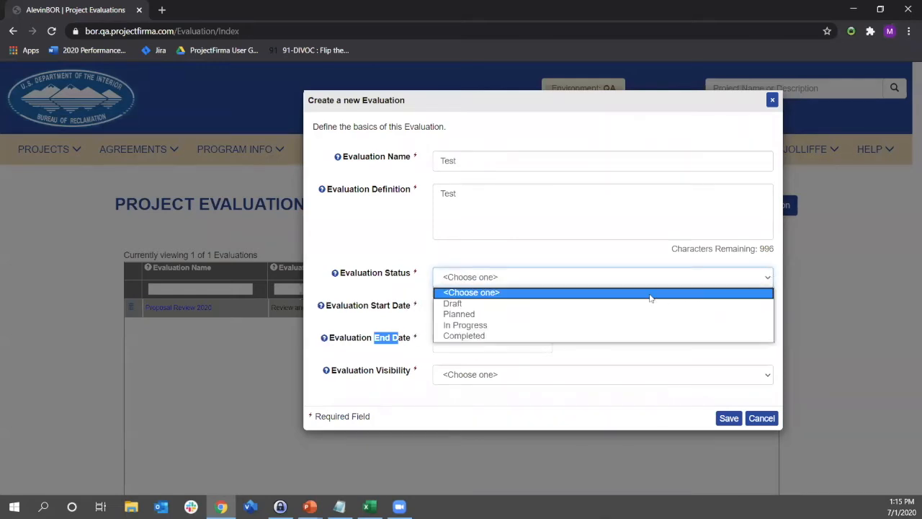
left_click(552, 306)
left_click(618, 342)
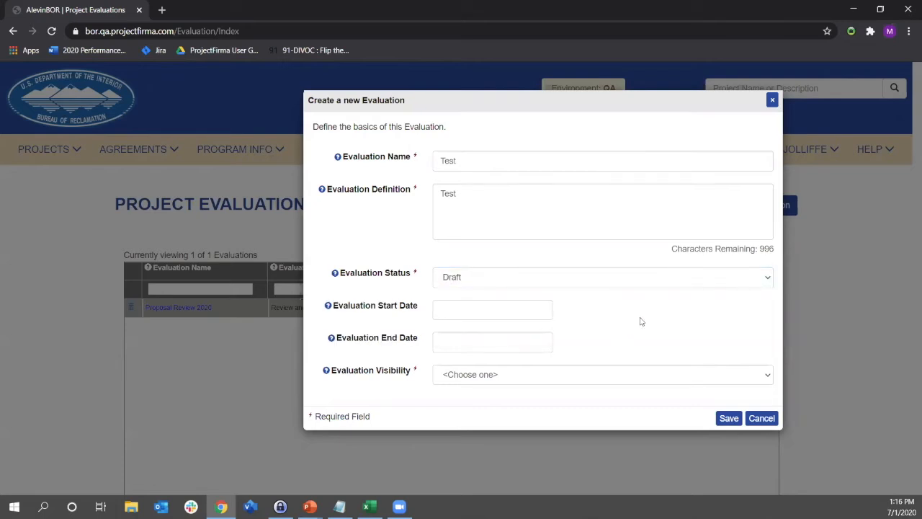
Step: Review the available evaluation visibility and status options, and cancel the new evaluation without saving
left_click(768, 376)
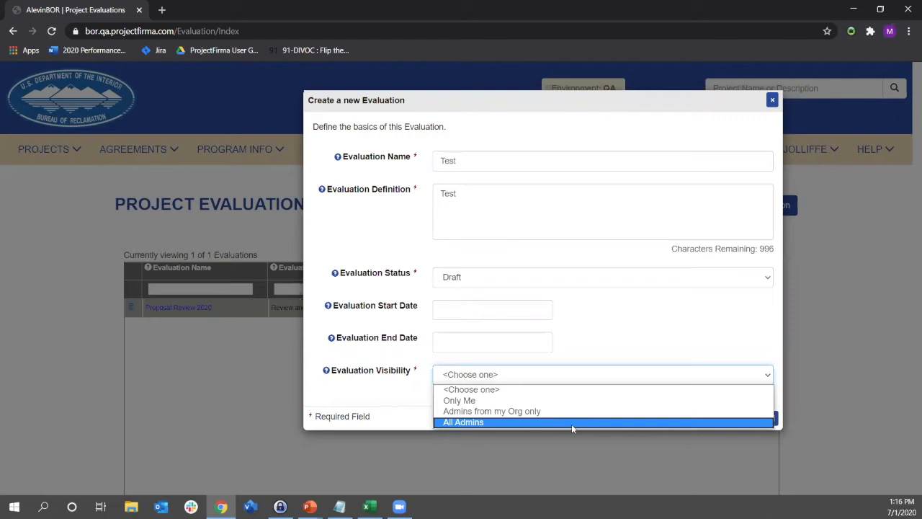
left_click(605, 349)
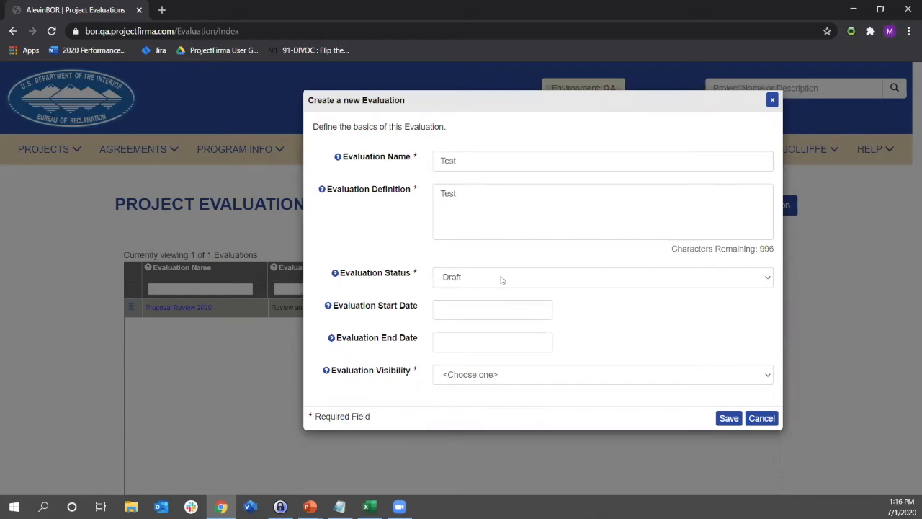
left_click(766, 276)
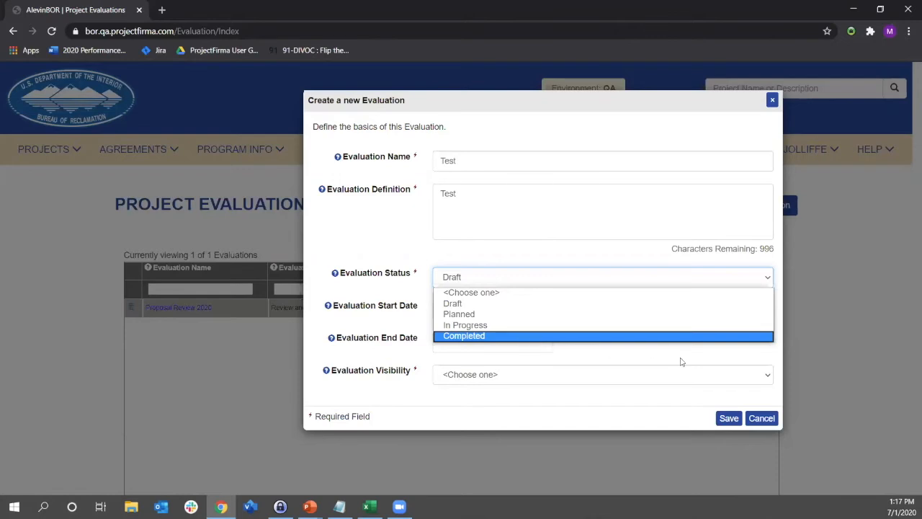
left_click(775, 418)
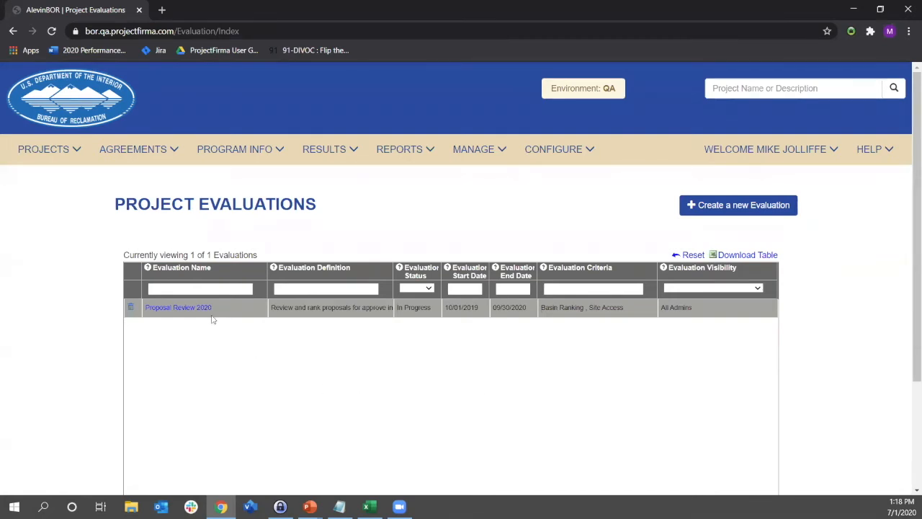
Step: Open the Proposal Review 2020 evaluation and review its evaluation criteria and portfolio sections
left_click(189, 308)
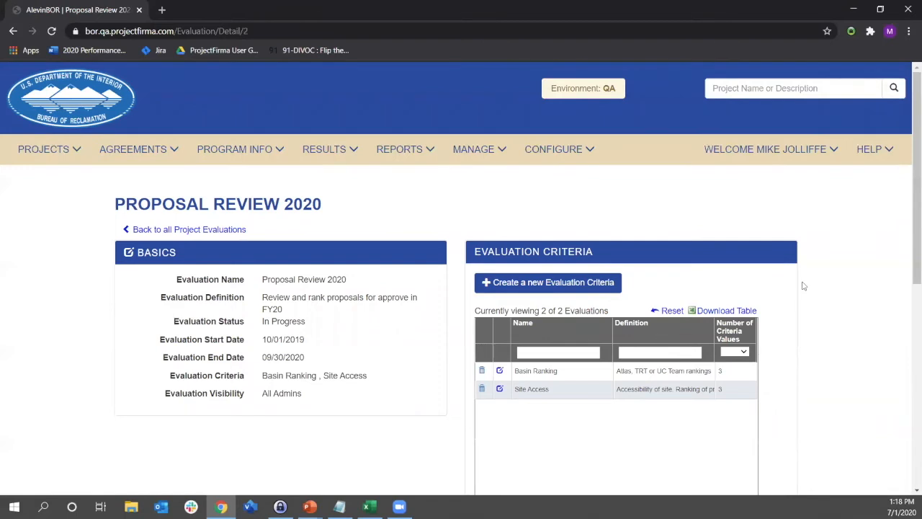
scroll(841, 288, "down", 1)
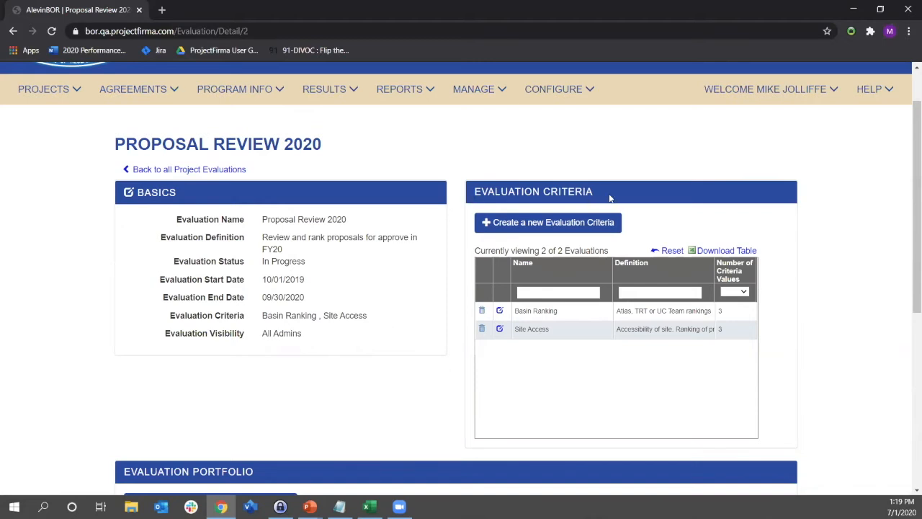
scroll(822, 230, "down", 1)
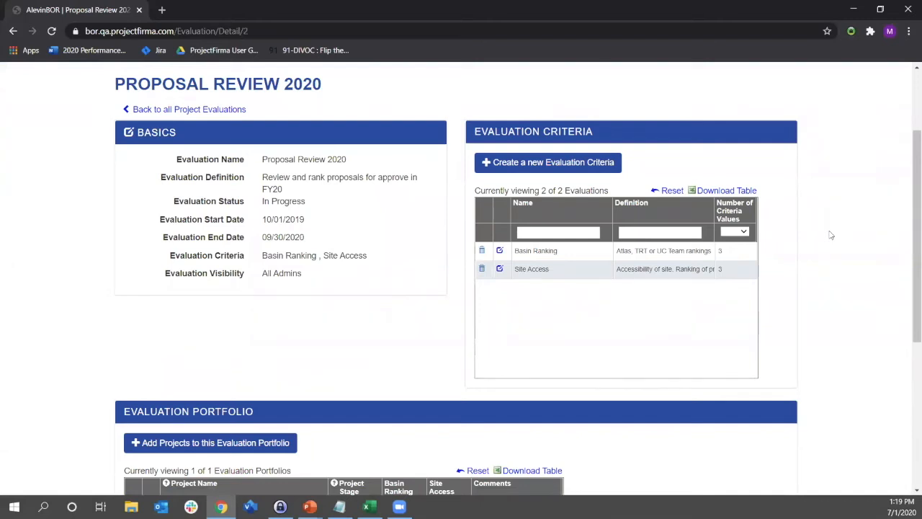
scroll(829, 234, "down", 2)
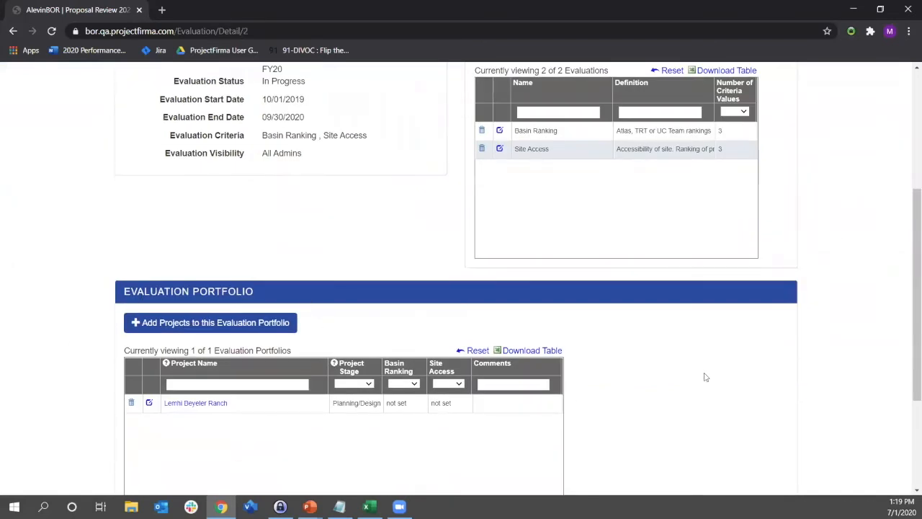
scroll(720, 371, "up", 3)
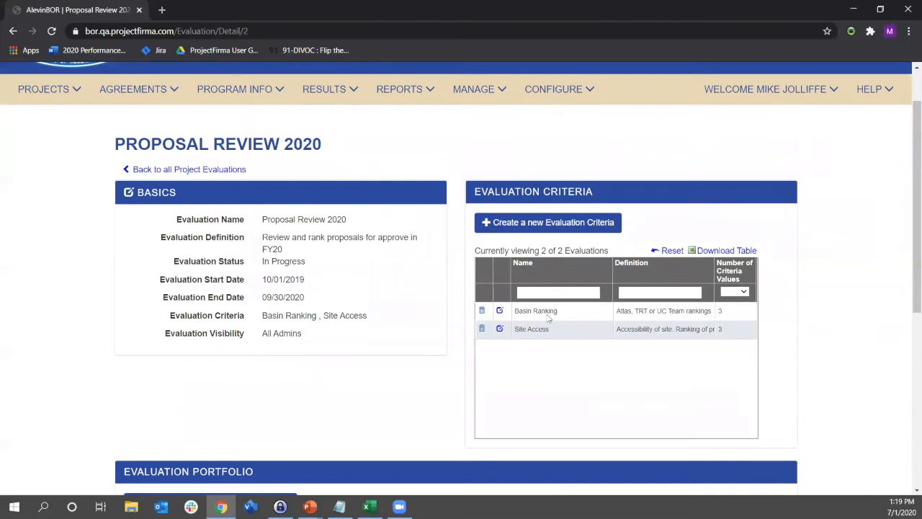
Step: Highlight the Basin Ranking and Site Access rows in the evaluation criteria table to examine each criterion
left_click(546, 311)
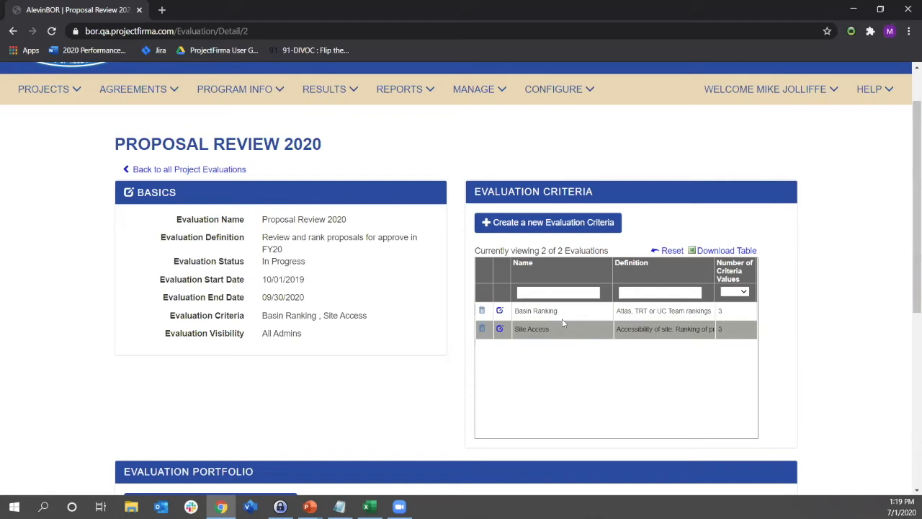
left_click(565, 308)
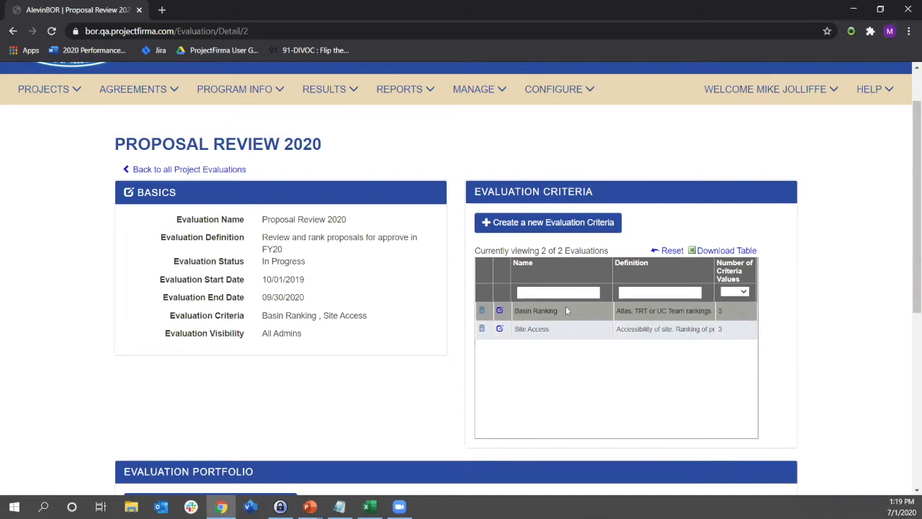
left_click(558, 332)
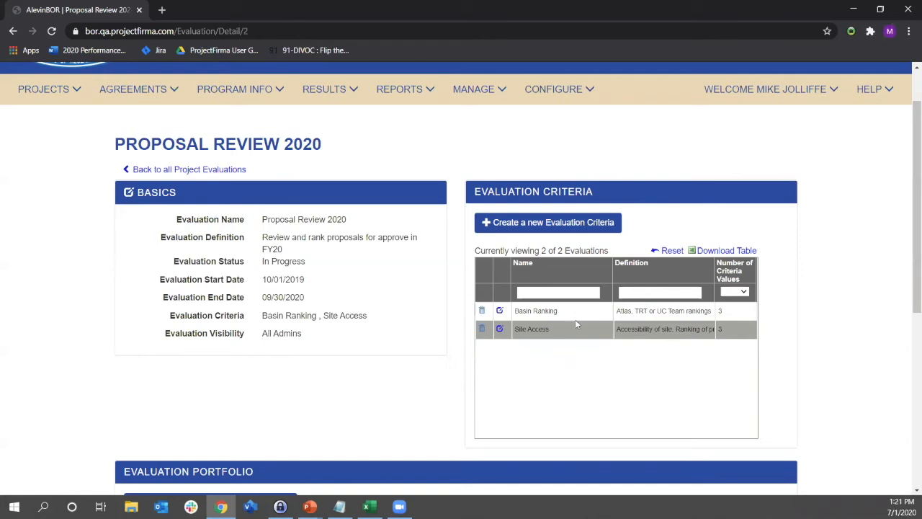
Step: Start a new evaluation criterion named "Jolly's Opinion" with the definition "opinion"
left_click(576, 314)
left_click(578, 334)
left_click(576, 240)
left_click(422, 209)
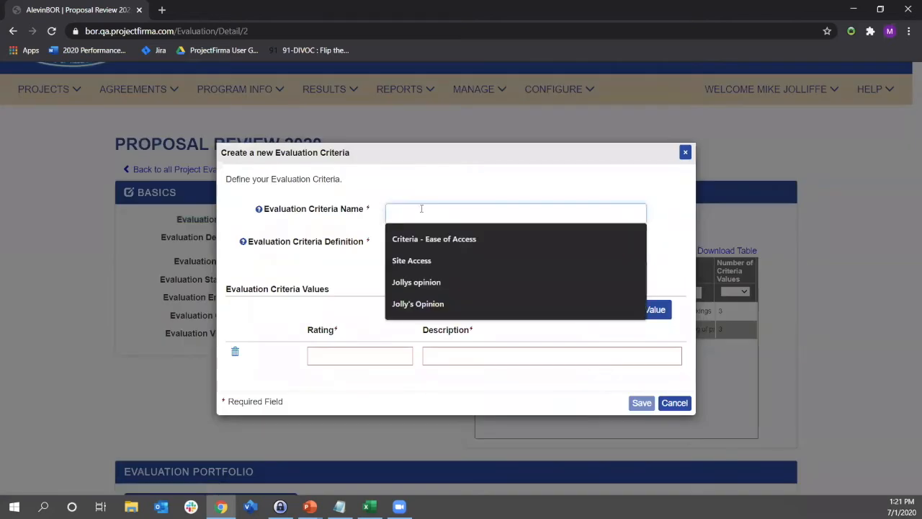
left_click(417, 304)
left_click(448, 256)
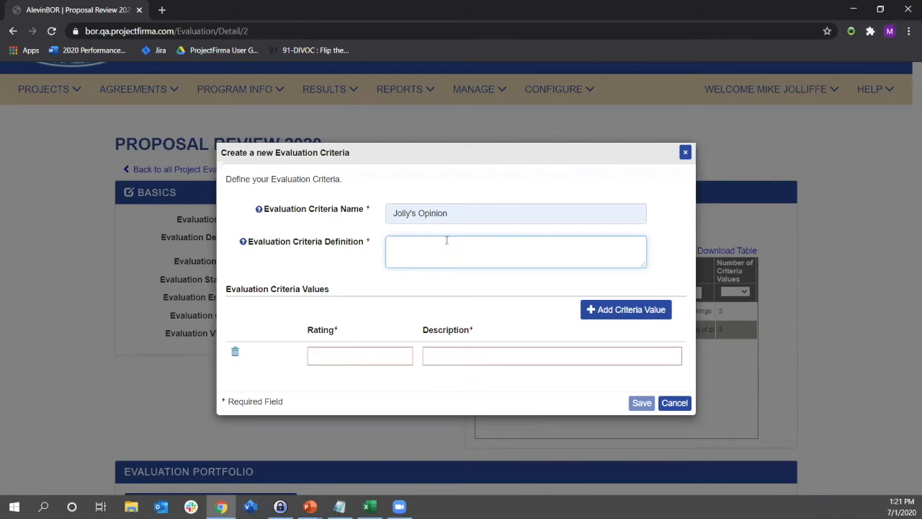
type("opinion")
Step: Define two criteria values: rating 1 described as "Very important" and rating 2 described as "Medium importance"
left_click(355, 354)
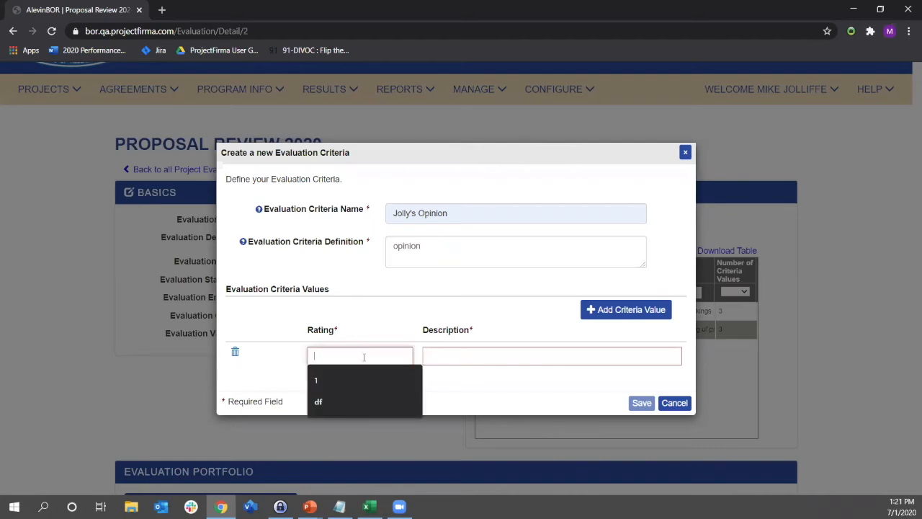
left_click(353, 379)
left_click(461, 355)
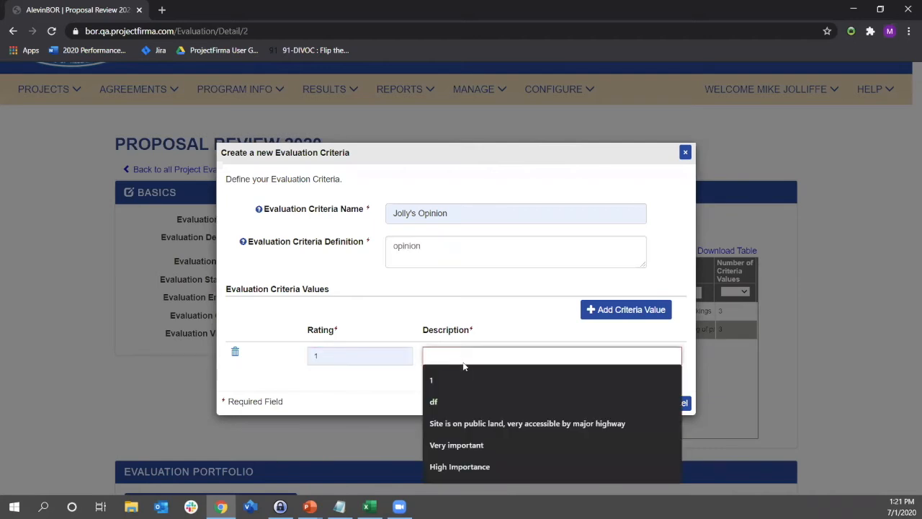
left_click(471, 444)
left_click(613, 313)
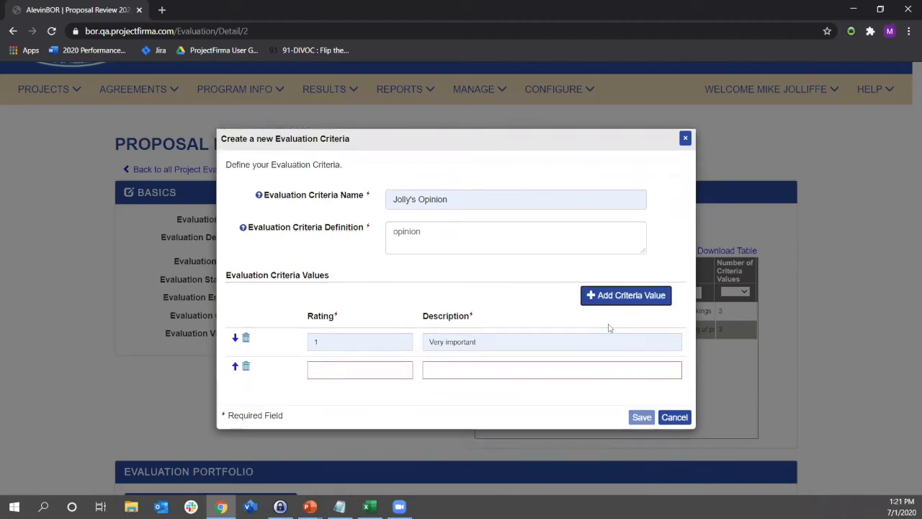
left_click(361, 371)
left_click(344, 393)
left_click(440, 370)
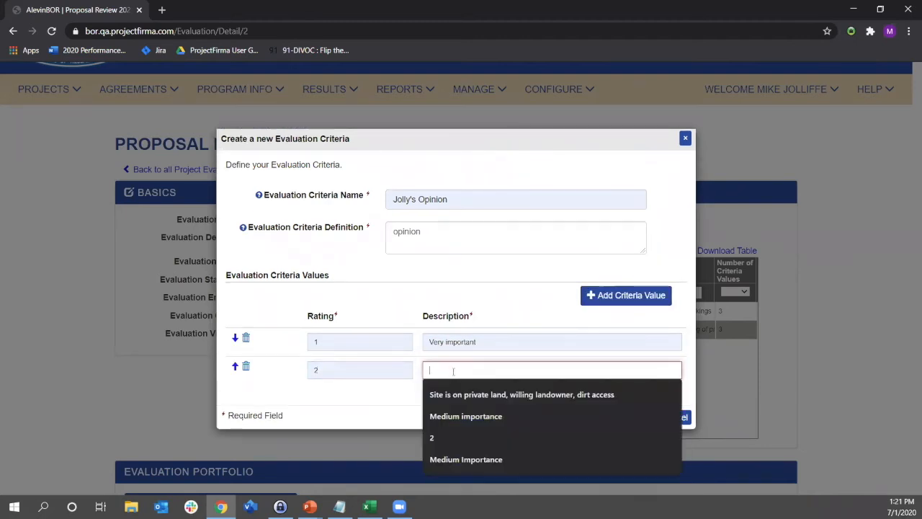
left_click(470, 417)
Step: Add a third criteria value with rating 3 and description "Low importance", and save the new criterion
left_click(646, 302)
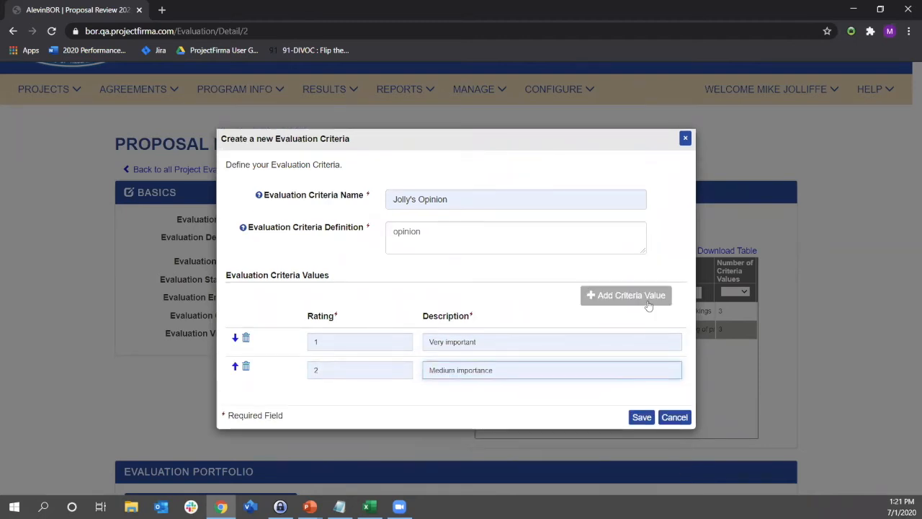
left_click(387, 381)
type("3")
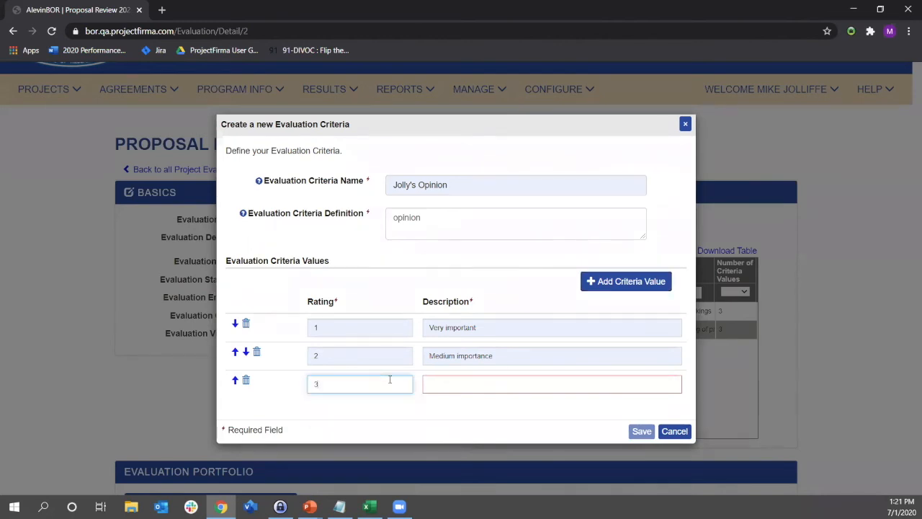
left_click(450, 387)
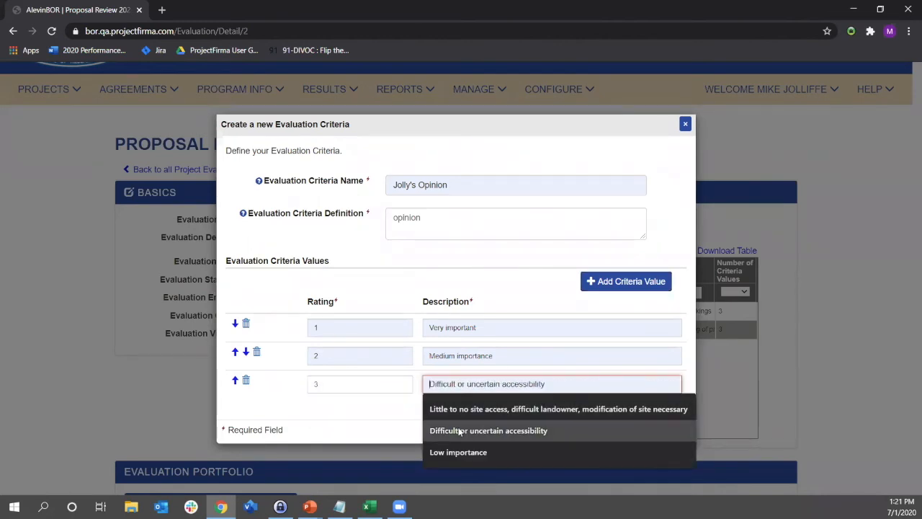
key("Down")
key("Return")
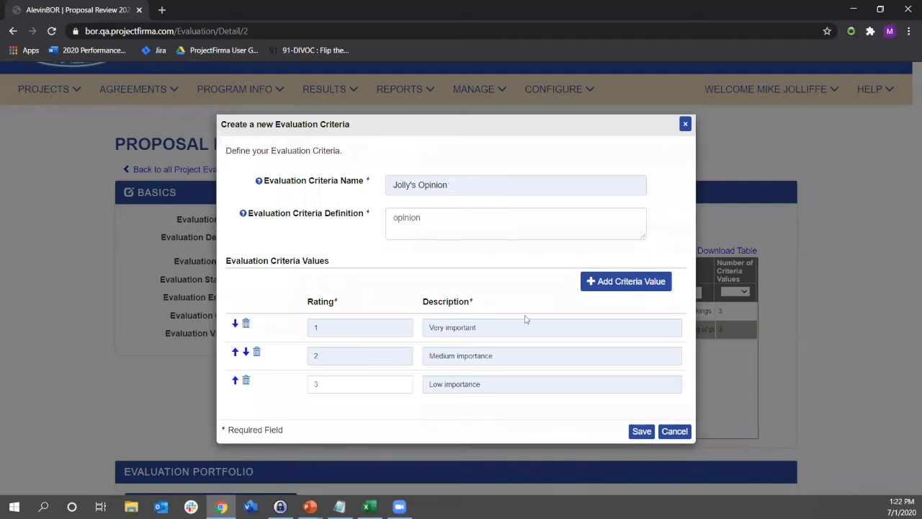
left_click(316, 327)
double_click(317, 327)
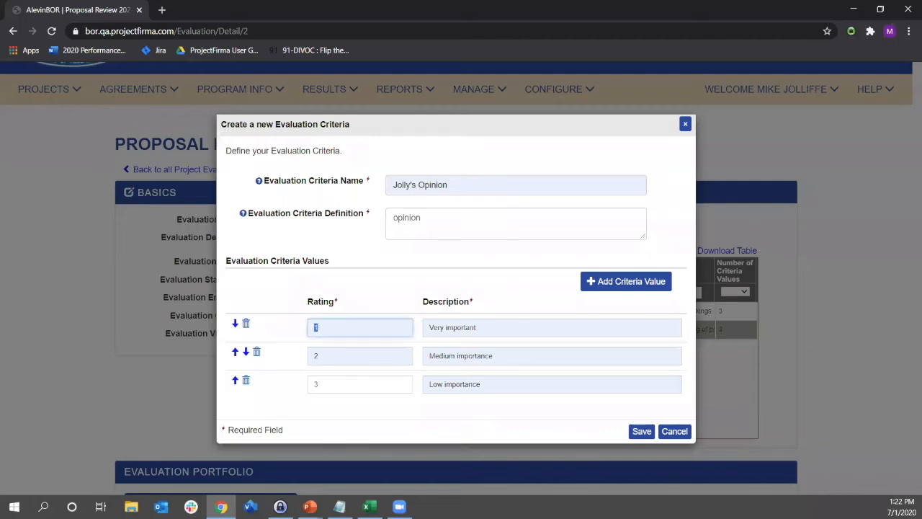
left_click(331, 327)
left_click(637, 431)
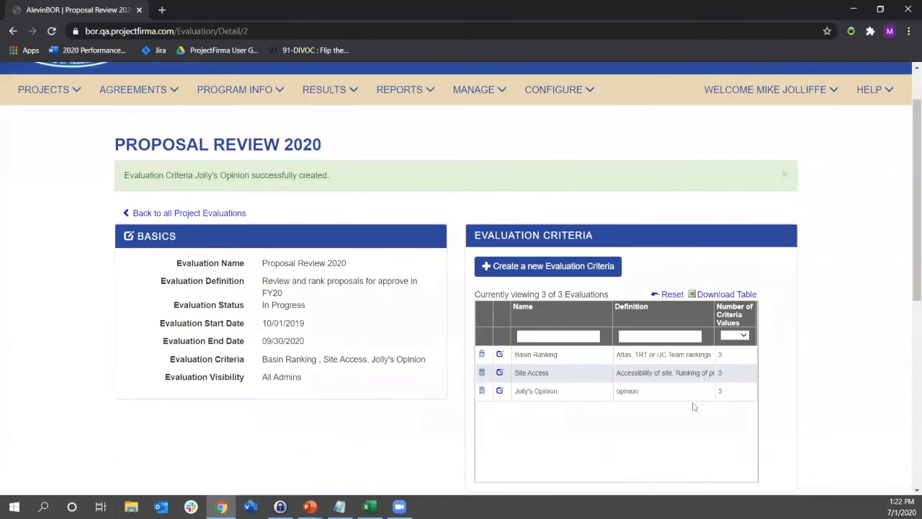
Step: Start adding projects to the evaluation portfolio and set the authority type to Habitat
scroll(674, 411, "down", 2)
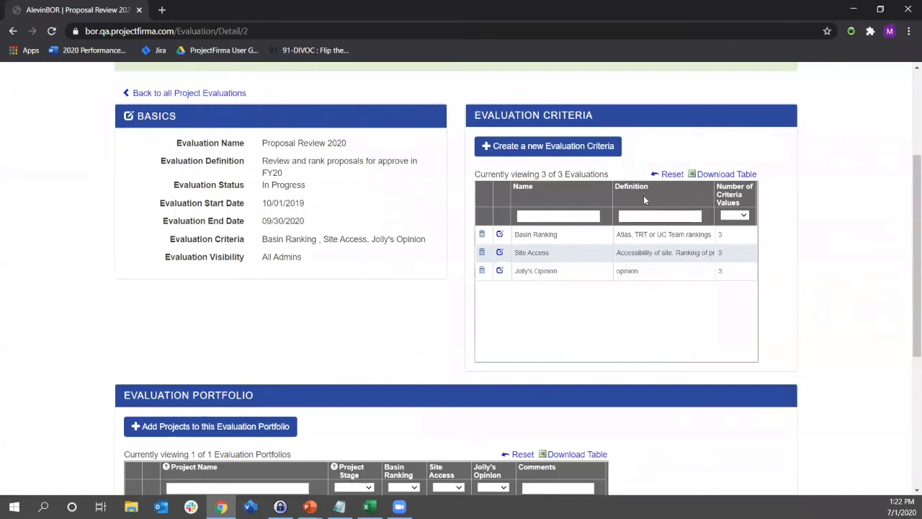
left_click(628, 234)
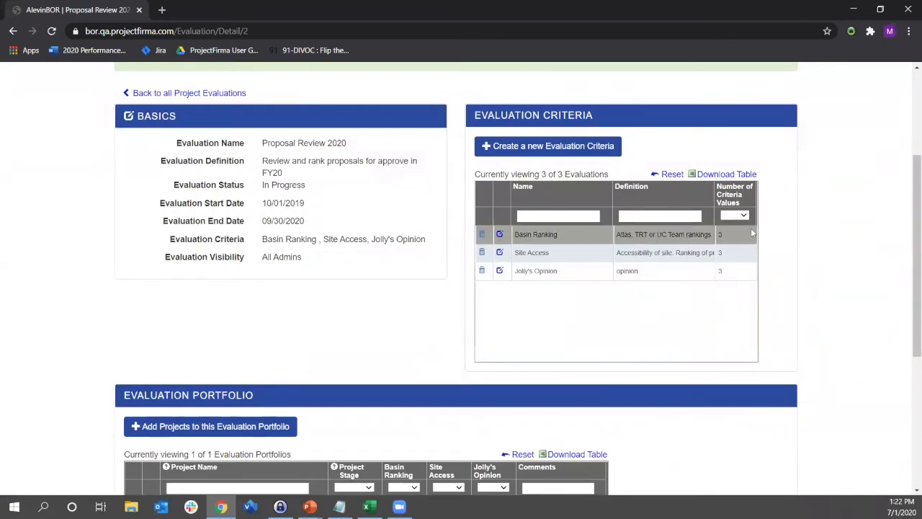
left_click(740, 259)
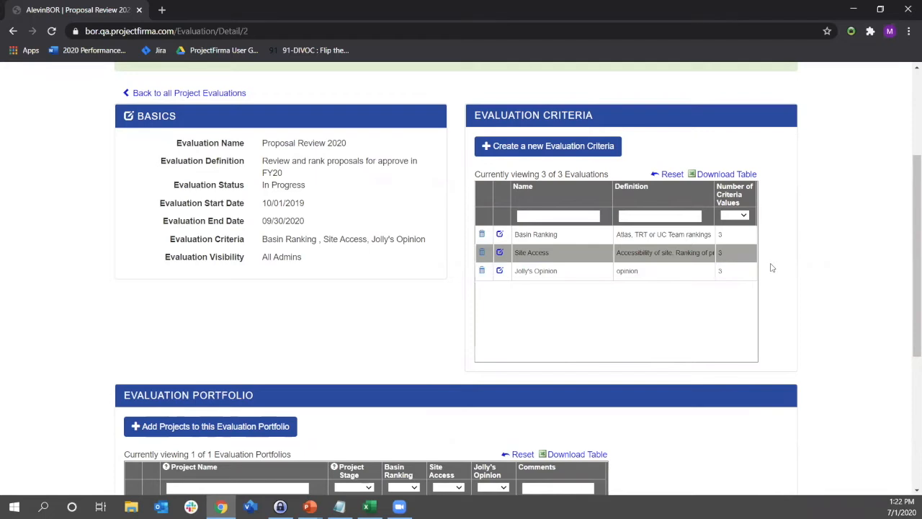
scroll(776, 265, "down", 1)
scroll(776, 265, "down", 2)
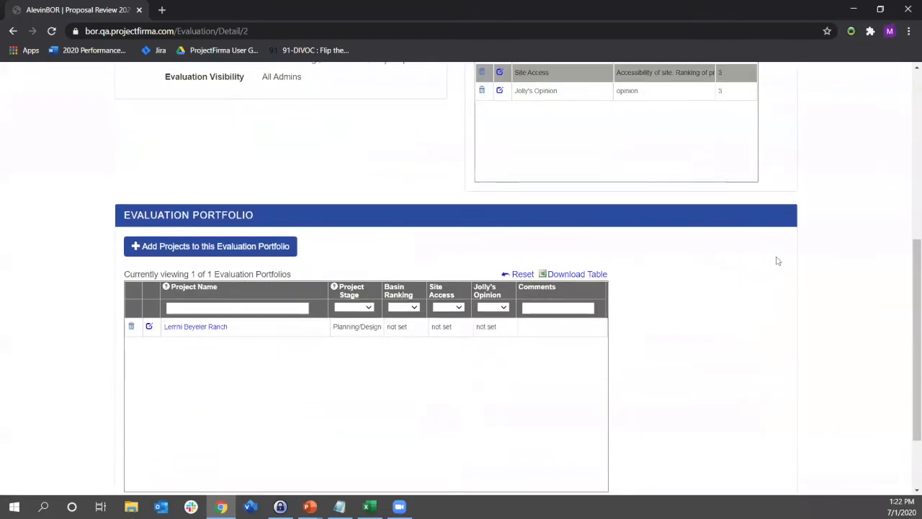
left_click(263, 248)
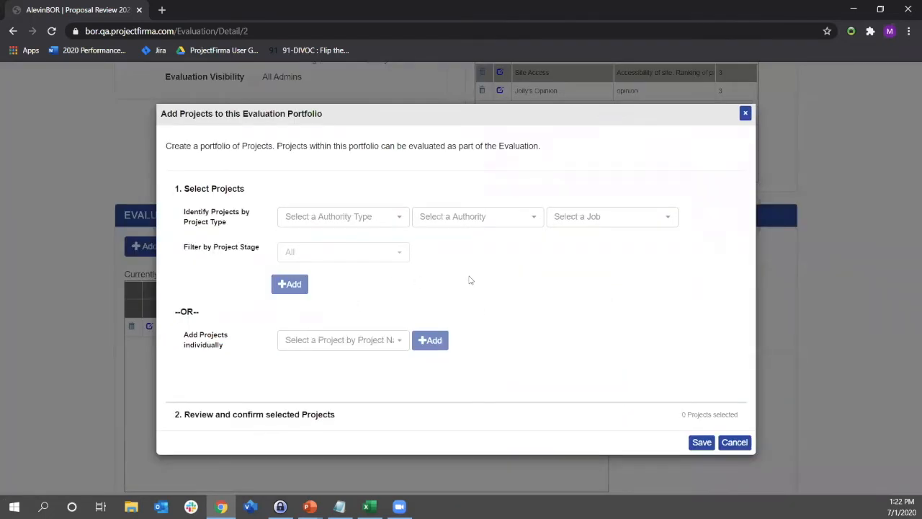
left_click(401, 221)
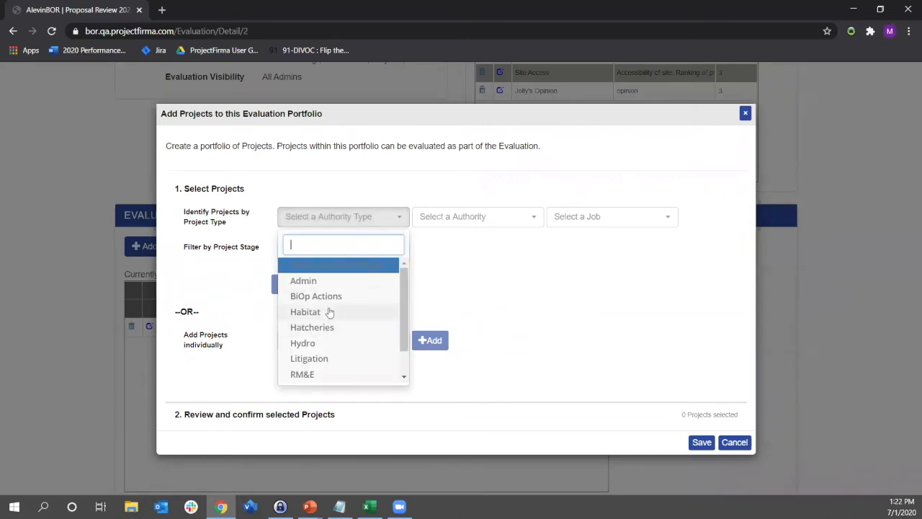
left_click(479, 257)
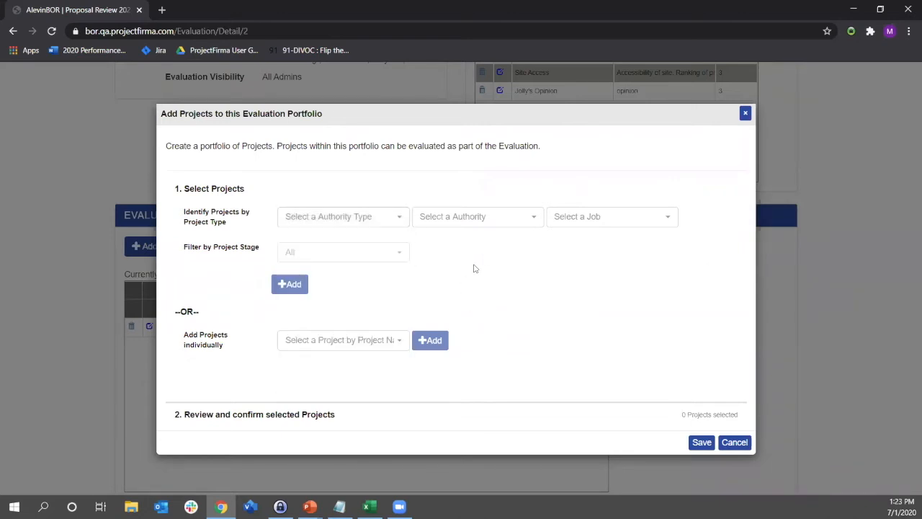
left_click(389, 214)
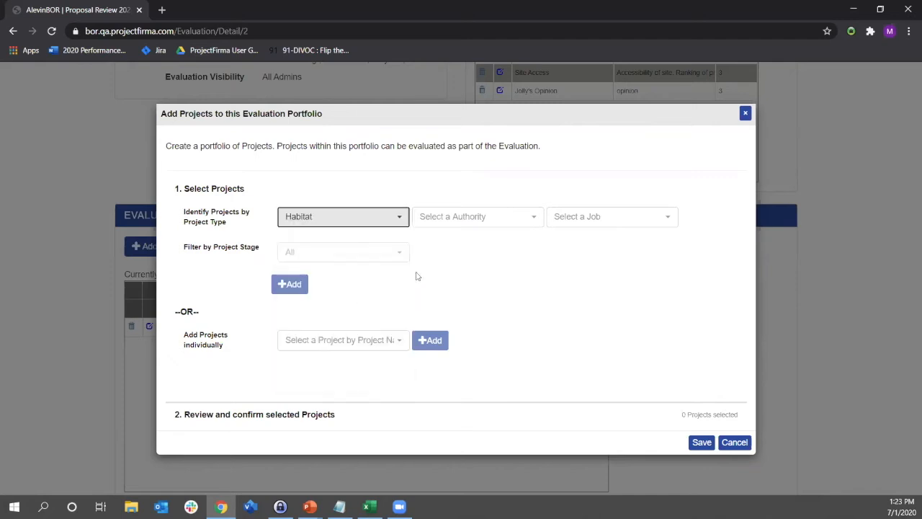
Step: Narrow the project type to authority 6808 Grande Ronde and job 6808.300 Screens
left_click(522, 222)
scroll(509, 295, "down", 3)
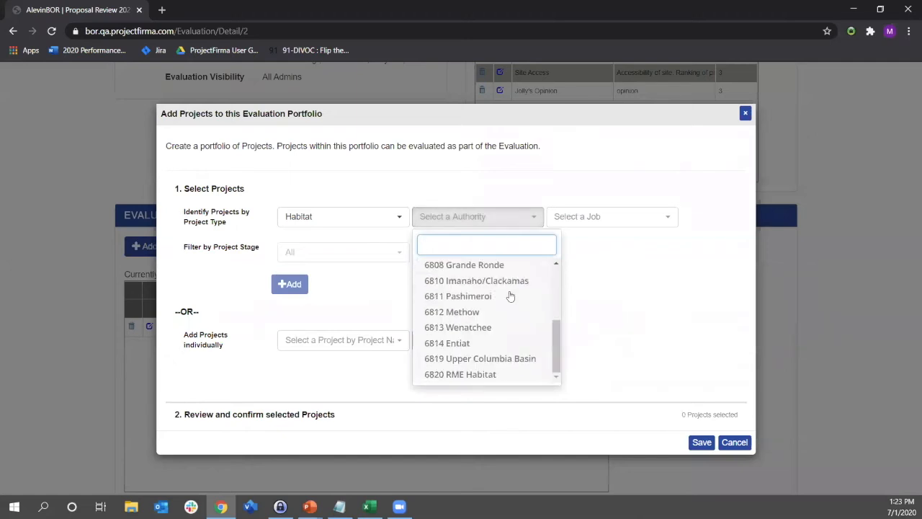
scroll(524, 367, "up", 2)
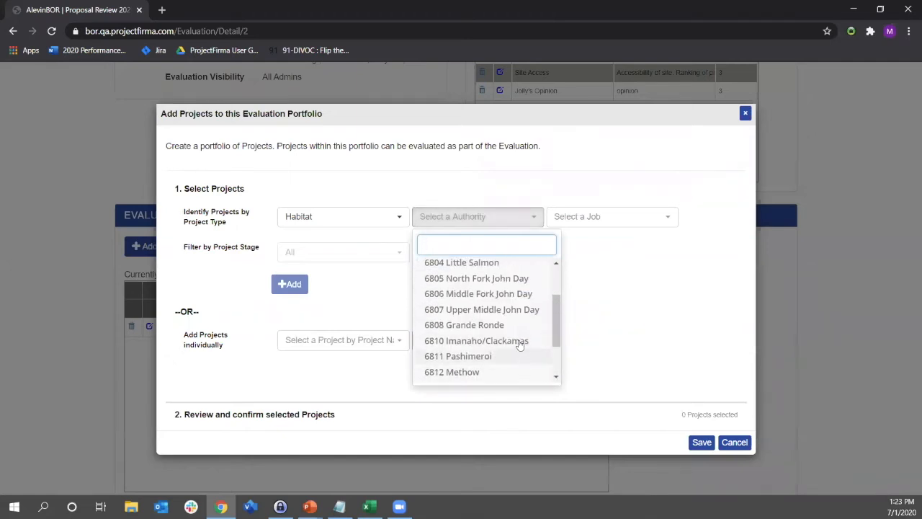
left_click(508, 327)
left_click(674, 220)
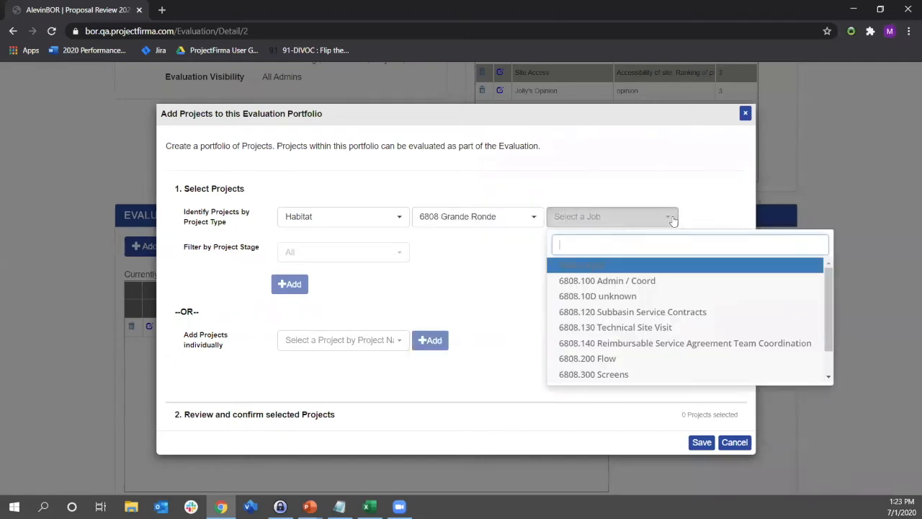
scroll(646, 265, "down", 1)
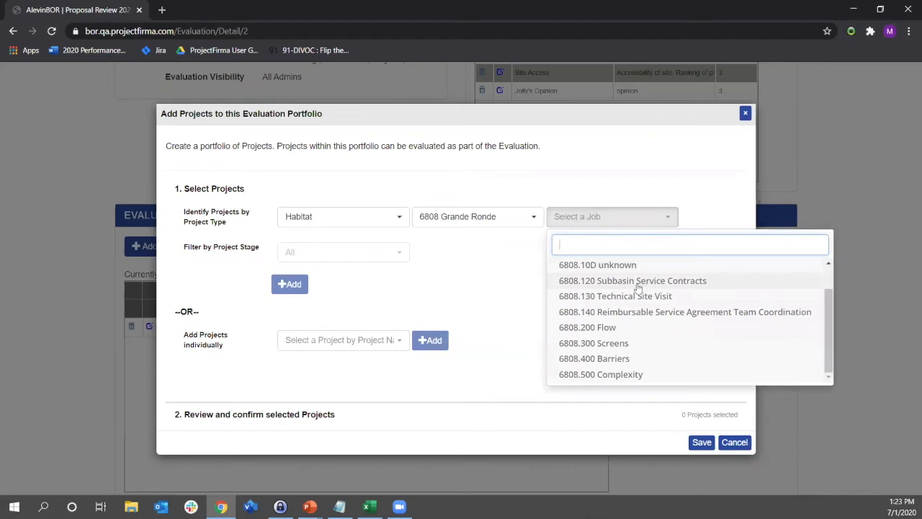
left_click(618, 345)
Step: Review the project stage filter and add the projects matching the chosen project type to the selection
left_click(398, 253)
left_click(340, 317)
left_click(289, 284)
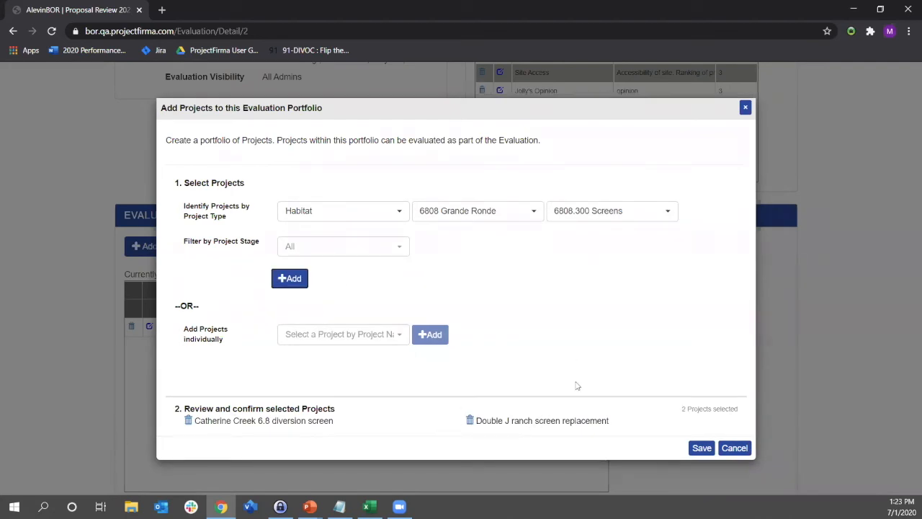
Step: Browse the projects that can be added individually, and save the selected projects to the evaluation portfolio
left_click(352, 336)
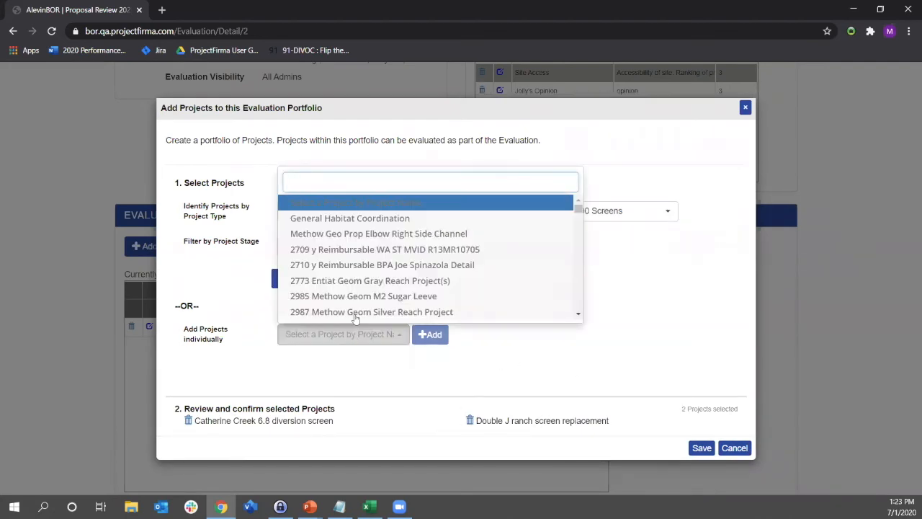
scroll(358, 306, "down", 5)
scroll(358, 307, "down", 5)
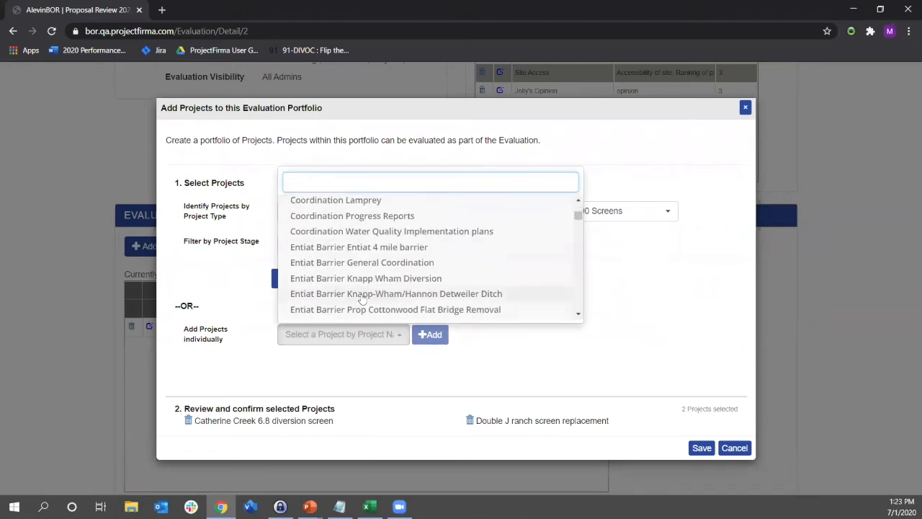
scroll(369, 302, "up", 6)
scroll(369, 301, "up", 3)
left_click(633, 311)
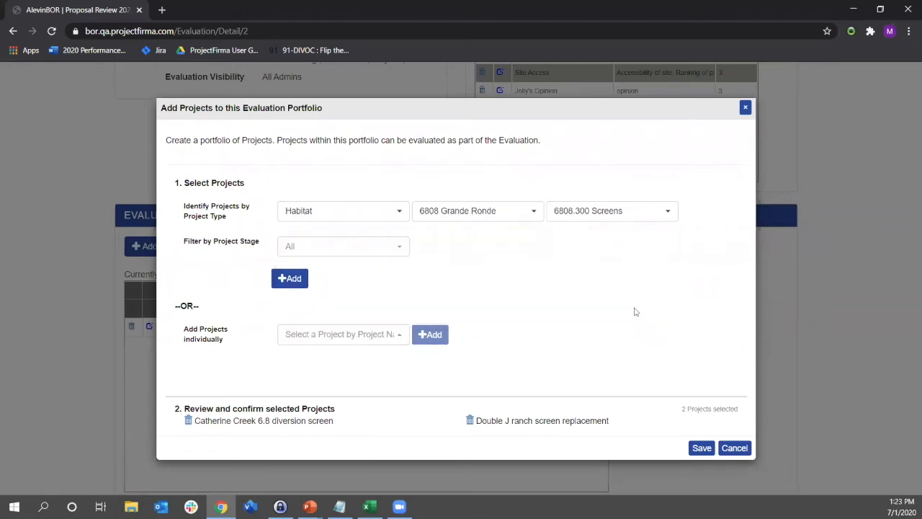
left_click(703, 448)
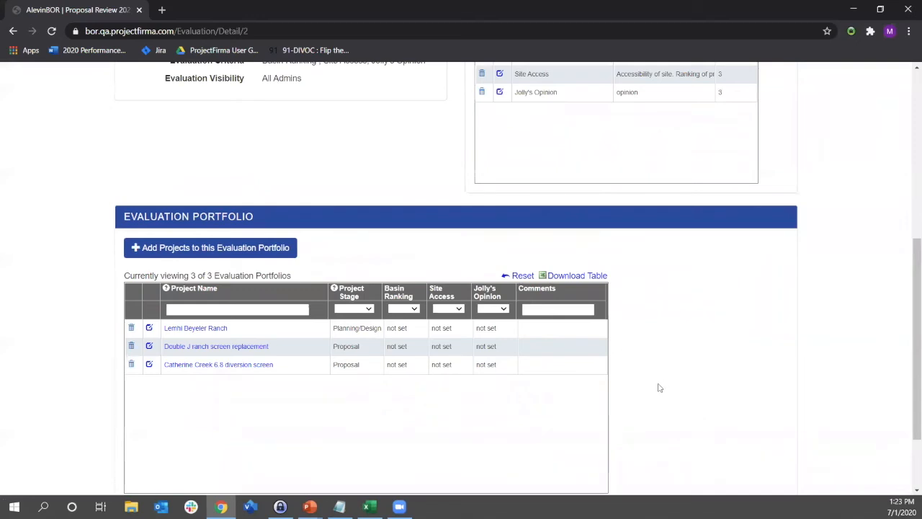
Step: Compare the rows of the evaluation criteria table with the matching criteria columns in the evaluation portfolio
scroll(682, 353, "up", 2)
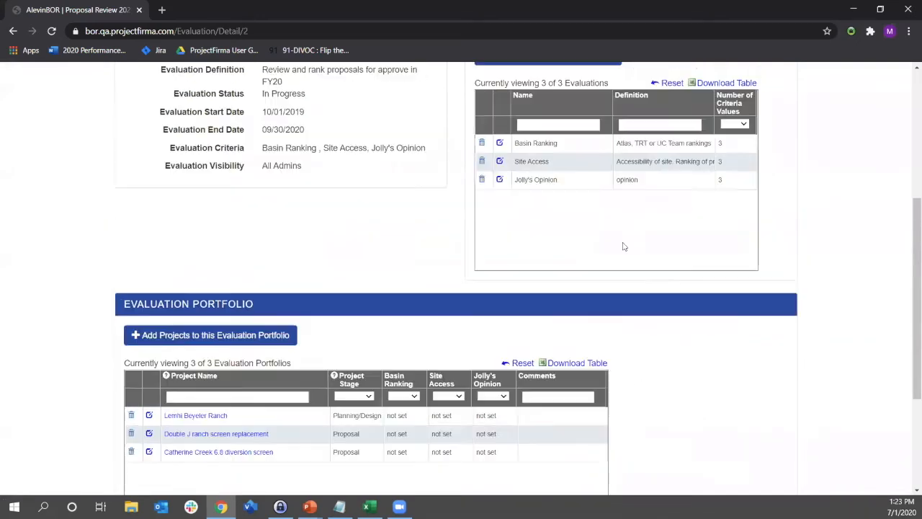
left_click(556, 180)
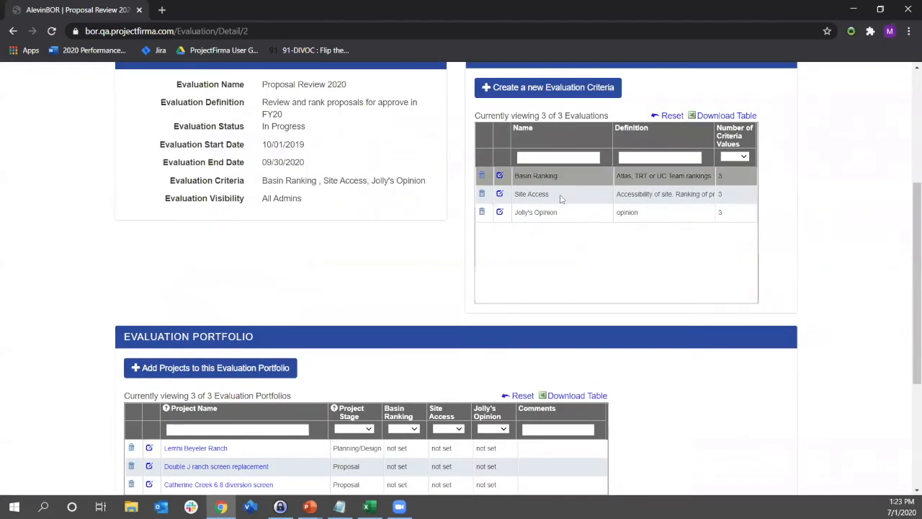
left_click(575, 217)
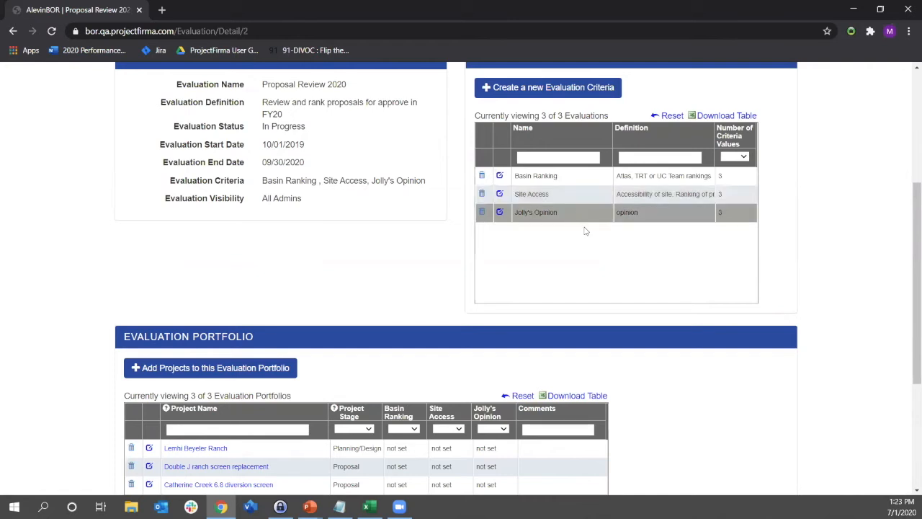
scroll(587, 220, "down", 3)
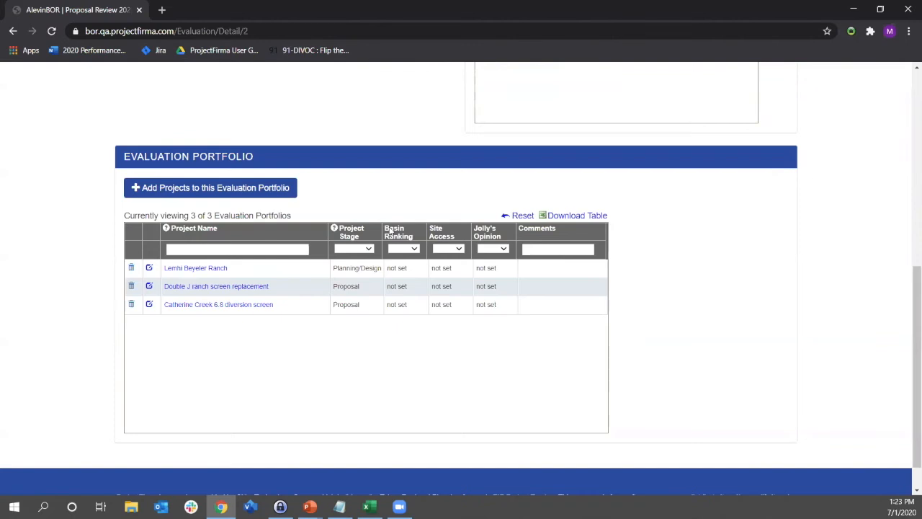
scroll(432, 247, "up", 3)
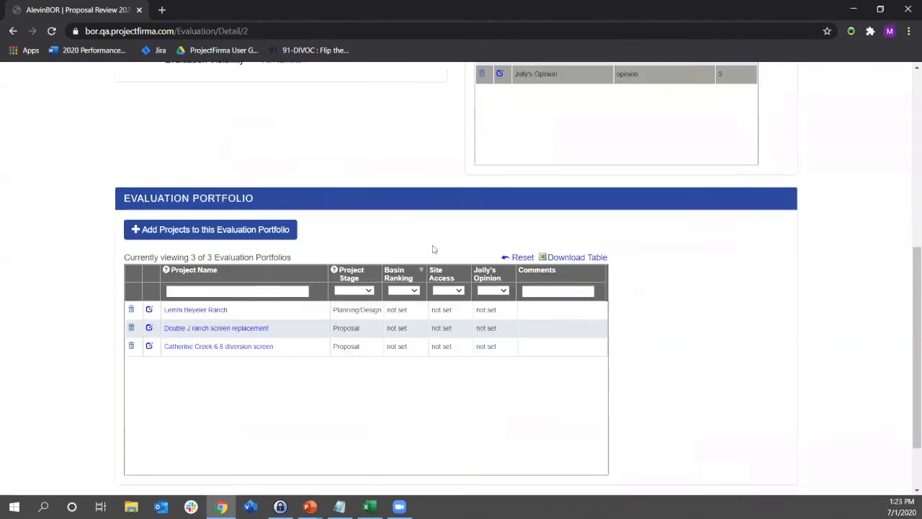
left_click(571, 172)
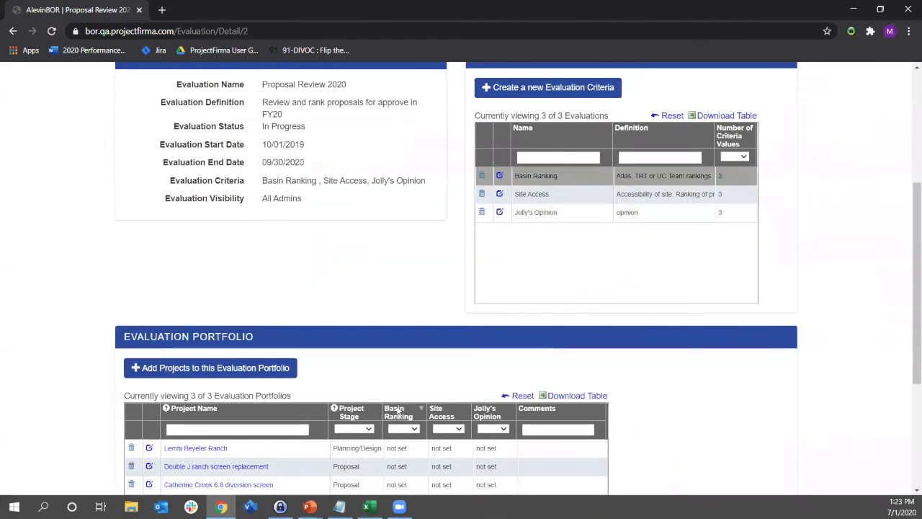
Step: Rate the Lemhi Beyeler Ranch project's Basin Ranking as 1 - High Ranking and its Site Access as 2 - Site is on private land
left_click(572, 196)
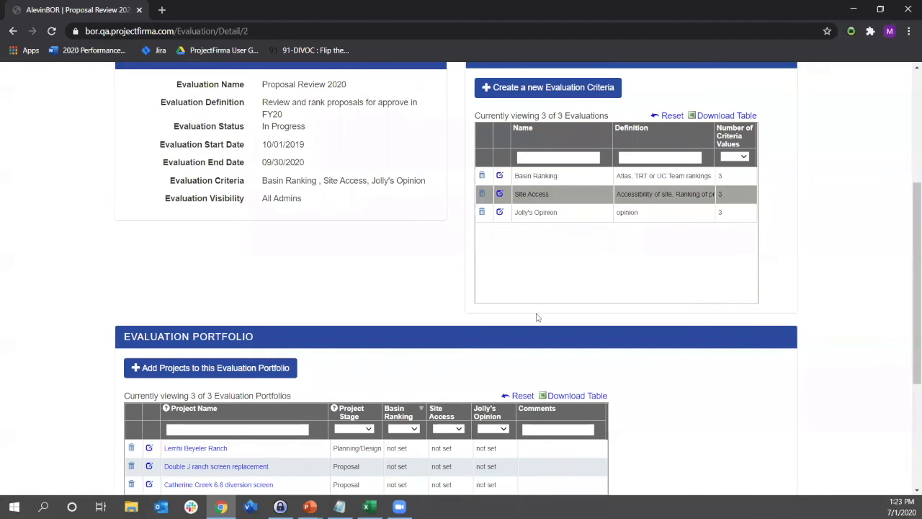
scroll(651, 404, "down", 3)
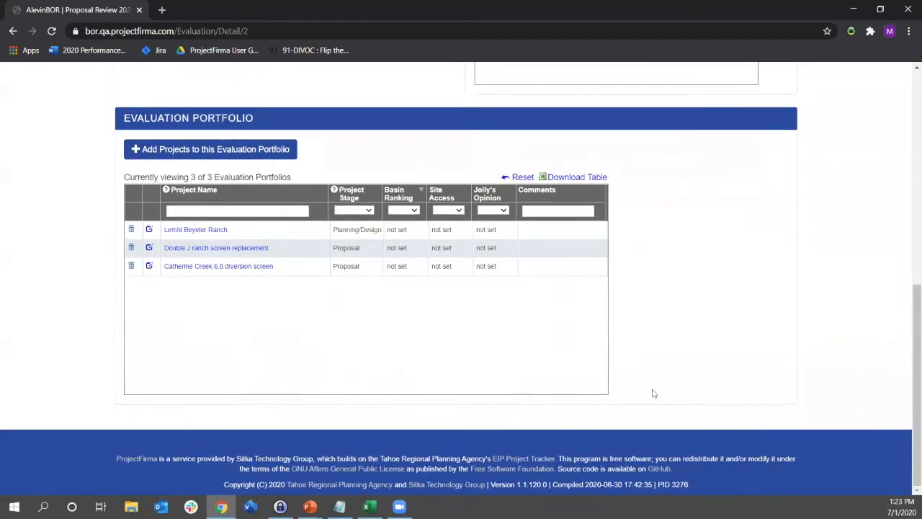
scroll(175, 430, "up", 2)
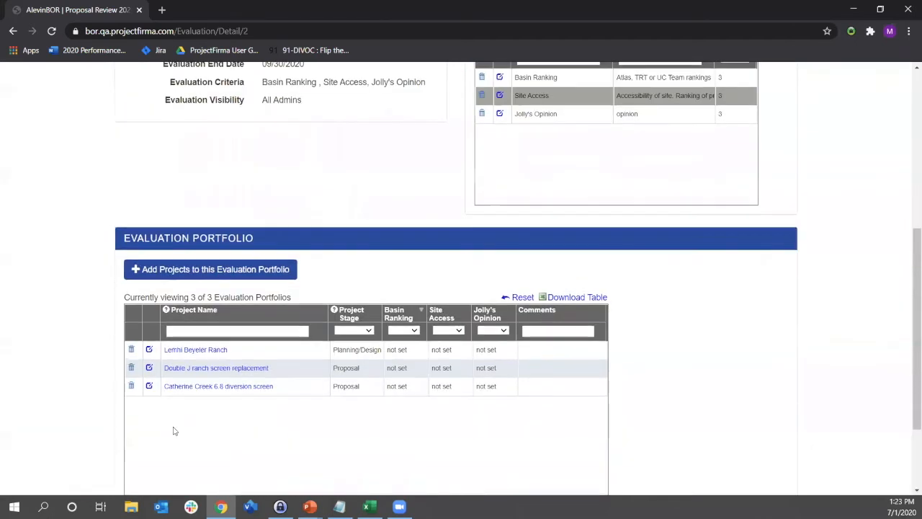
left_click(149, 349)
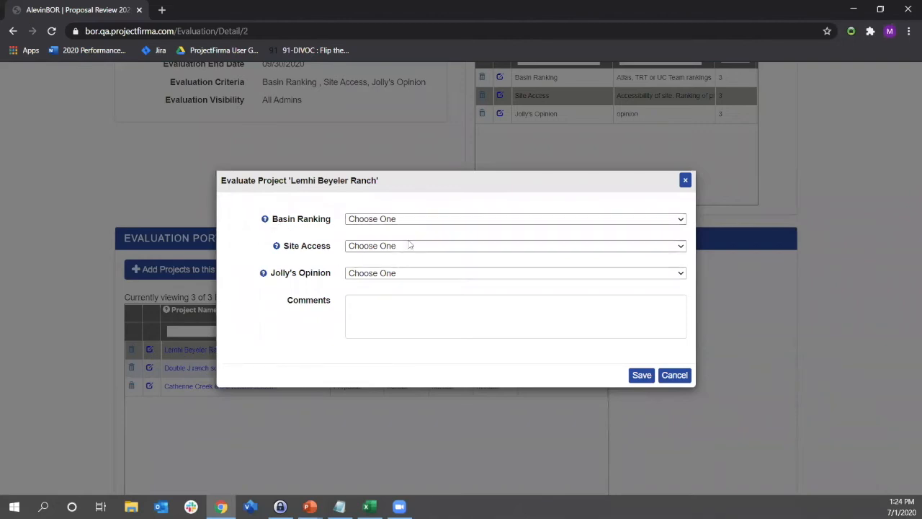
left_click(421, 220)
left_click(421, 241)
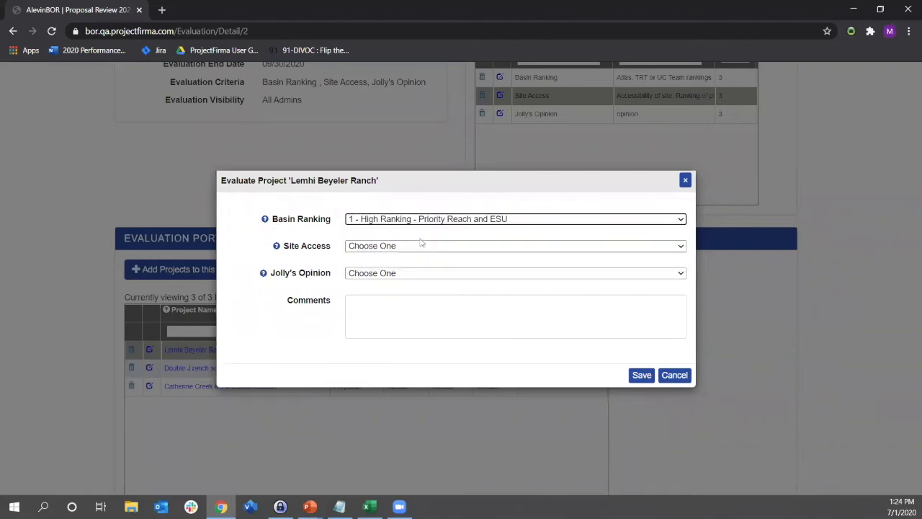
left_click(412, 246)
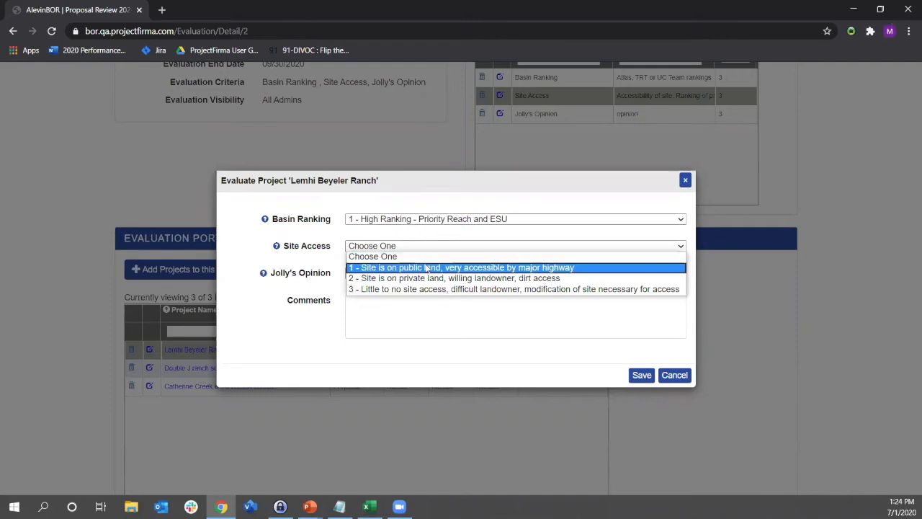
left_click(422, 280)
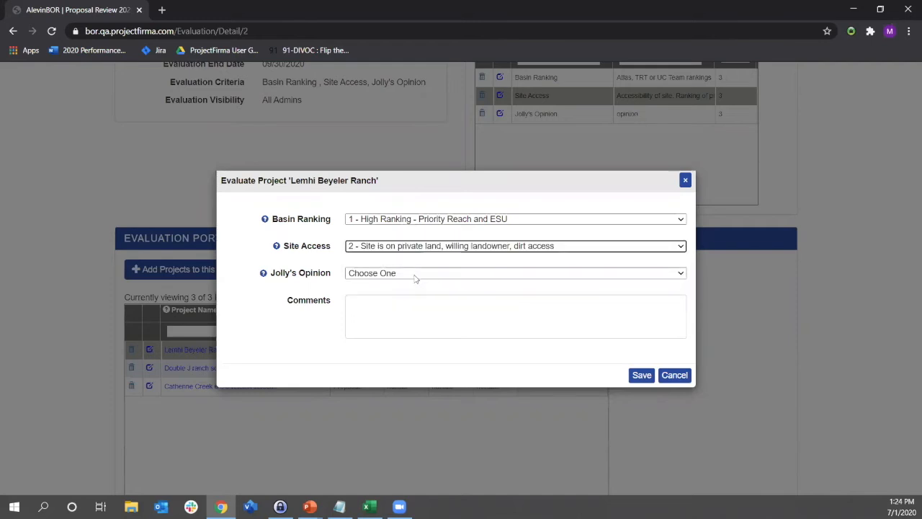
Step: Set Jolly's Opinion to 1 - Very important for Lemhi Beyeler Ranch and save its evaluation
left_click(415, 276)
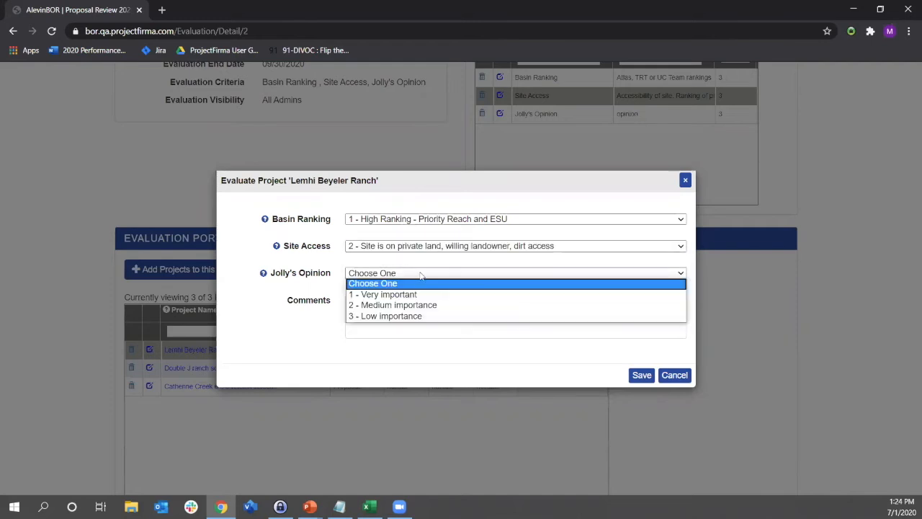
left_click(418, 315)
left_click(462, 277)
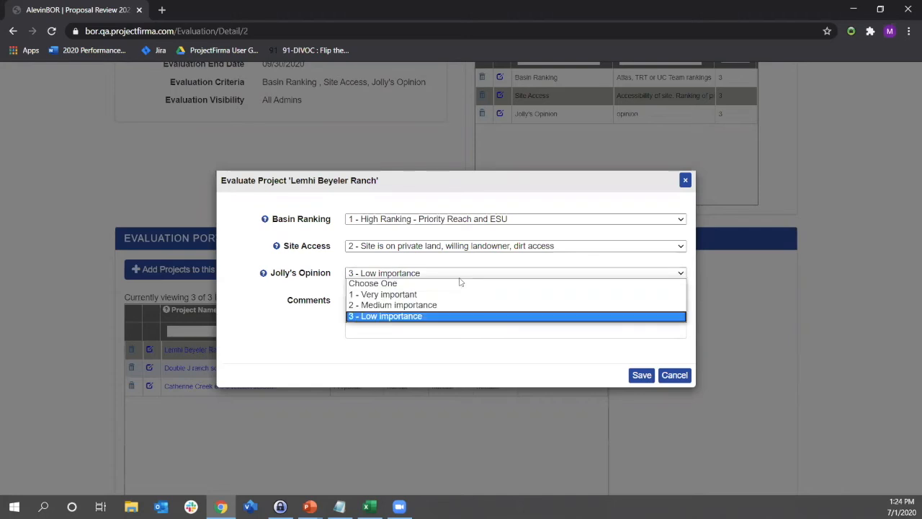
left_click(445, 284)
left_click(447, 277)
left_click(450, 295)
left_click(642, 375)
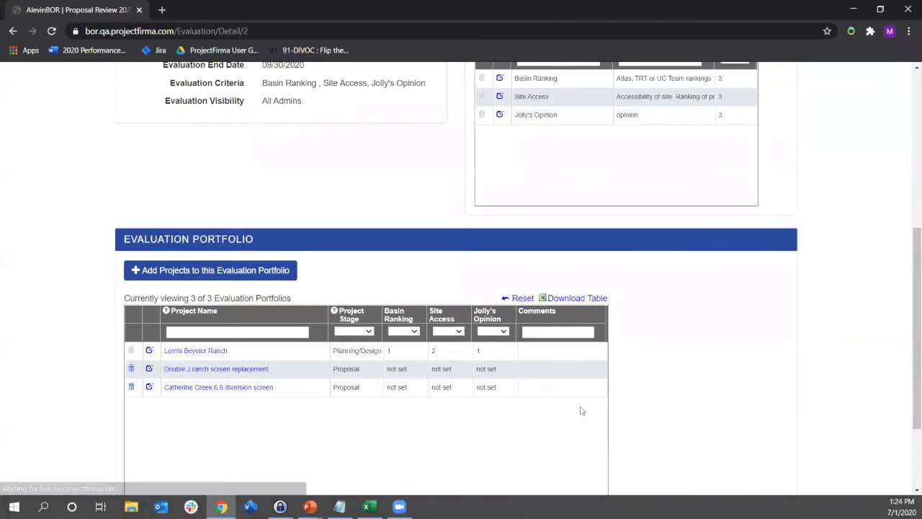
Step: Evaluate Double J ranch screen replacement with Basin Ranking 2, Site Access 2 and Jolly's Opinion 1 - Very important, and save it
left_click(149, 369)
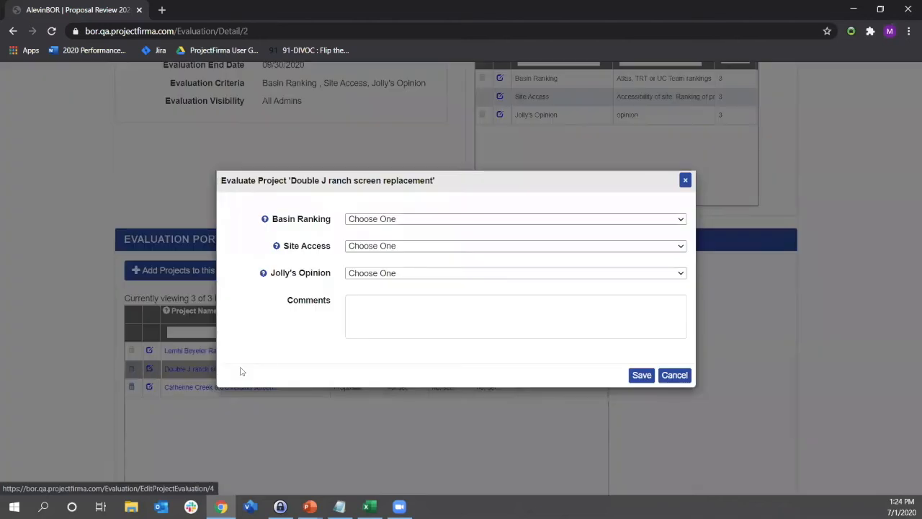
left_click(479, 220)
left_click(451, 251)
left_click(422, 247)
left_click(415, 278)
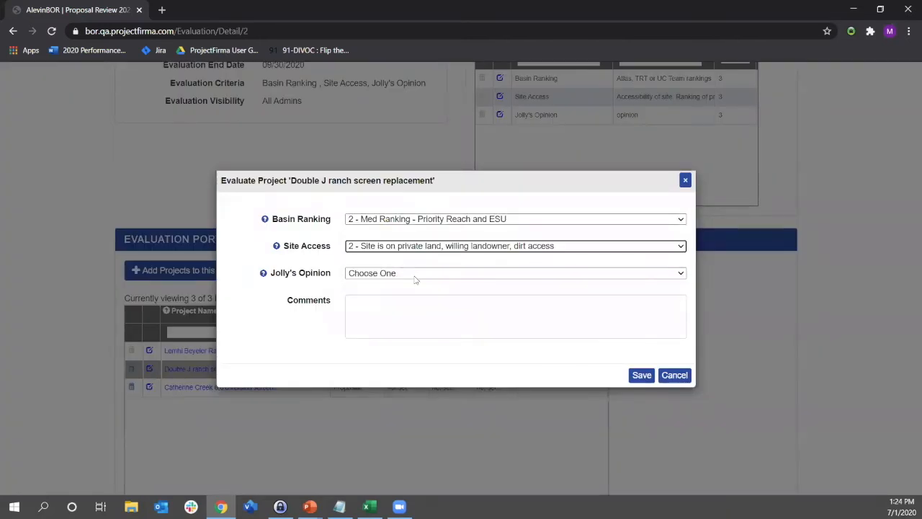
left_click(404, 272)
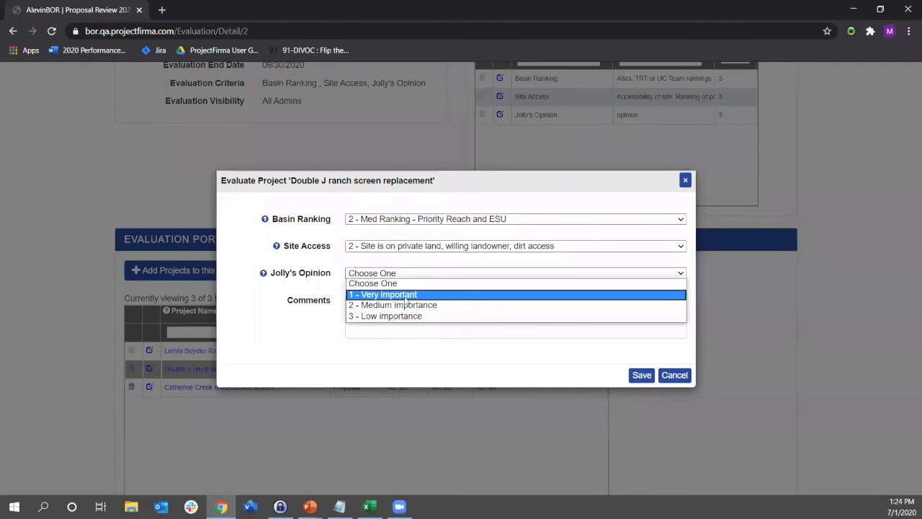
left_click(405, 296)
left_click(641, 375)
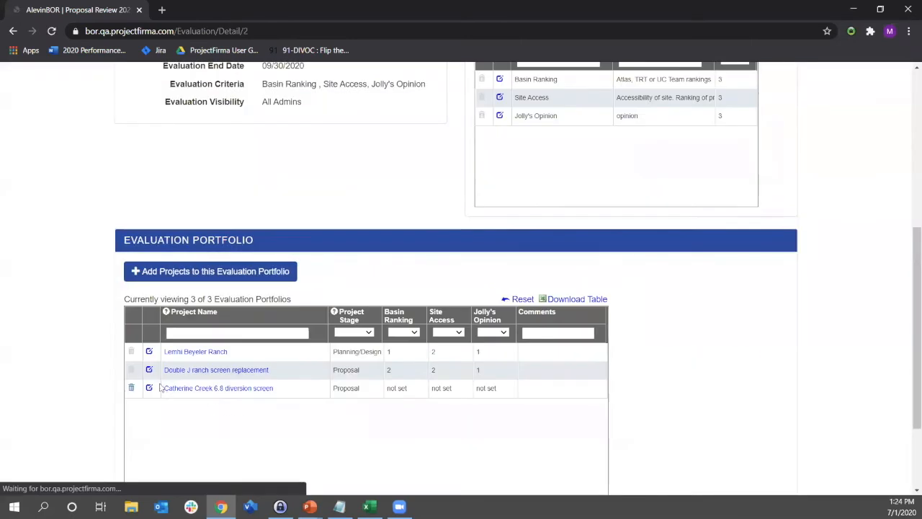
Step: Download the evaluation portfolio table, open it in Excel and enable editing of the workbook
scroll(680, 318, "down", 2)
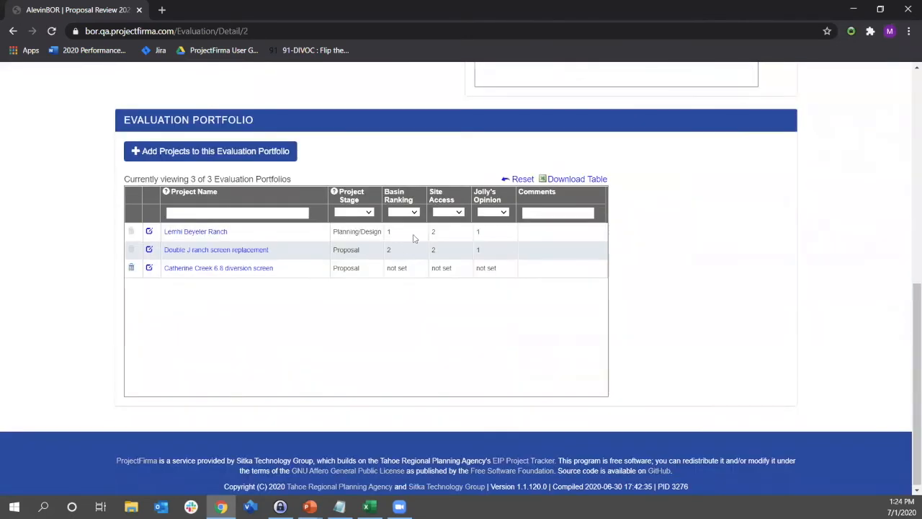
scroll(668, 288, "up", 1)
left_click(597, 239)
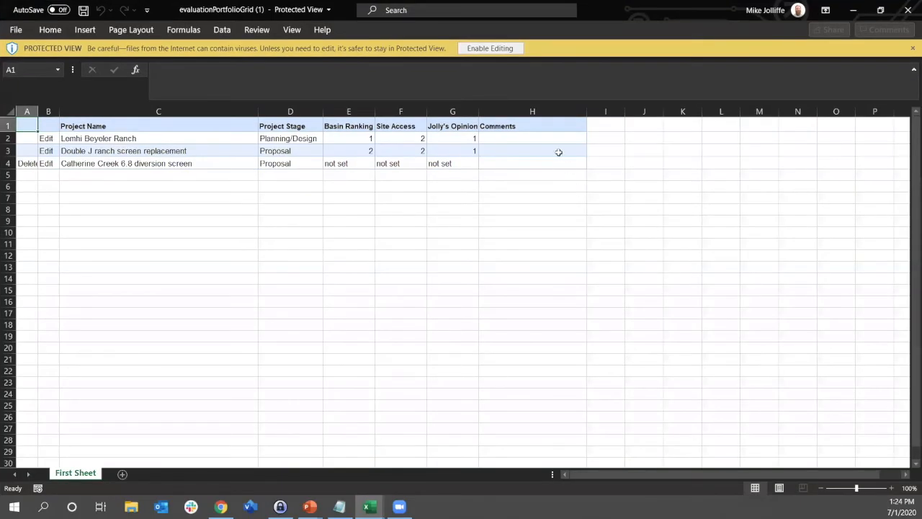
left_click(555, 151)
left_click(490, 48)
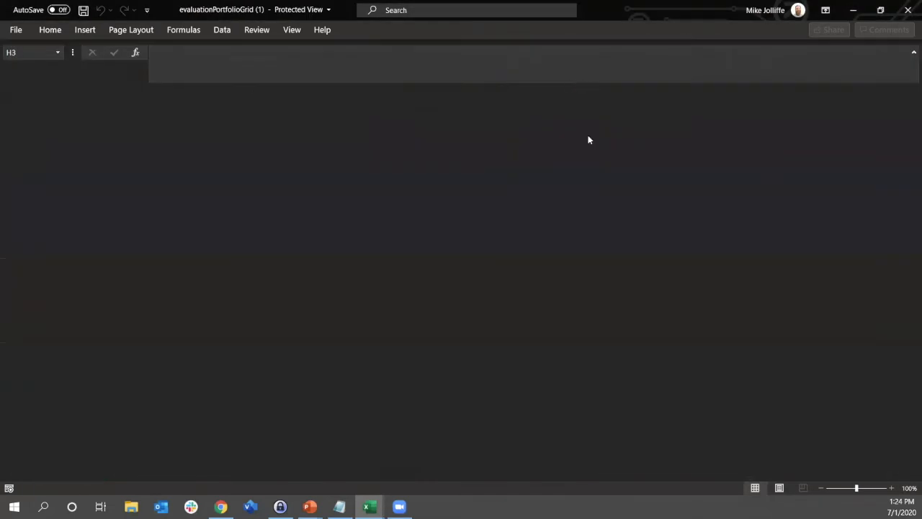
Step: Add the column heading OVERALL SCORE in cell I1, beside the Comments column
left_click(613, 162)
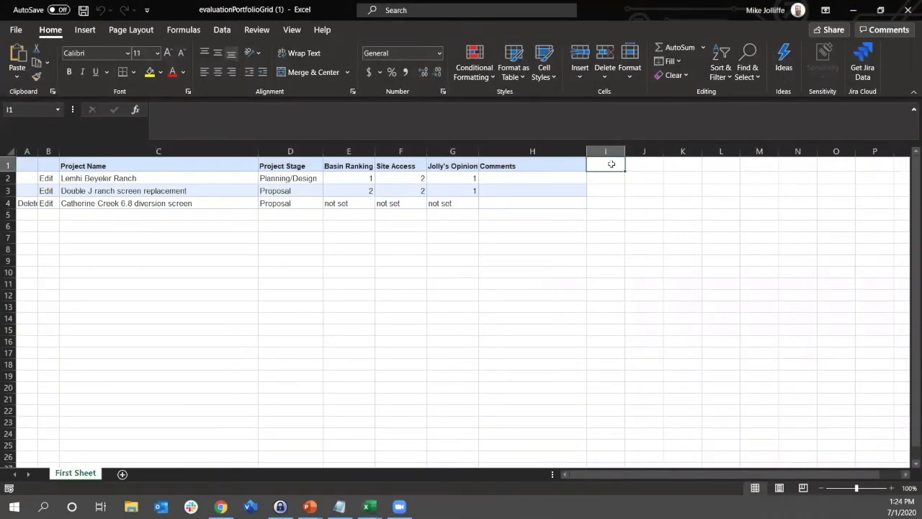
type("T")
type("VERALL SCORE")
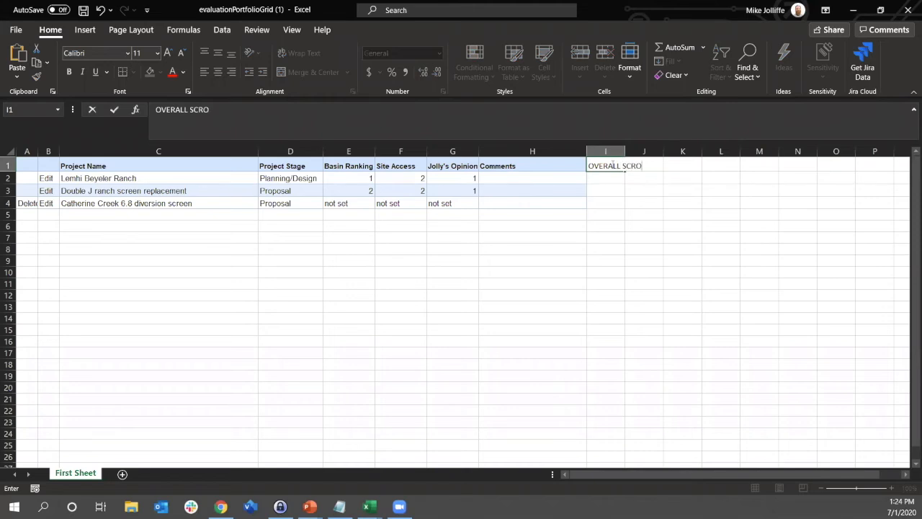
key("ctrl+Return")
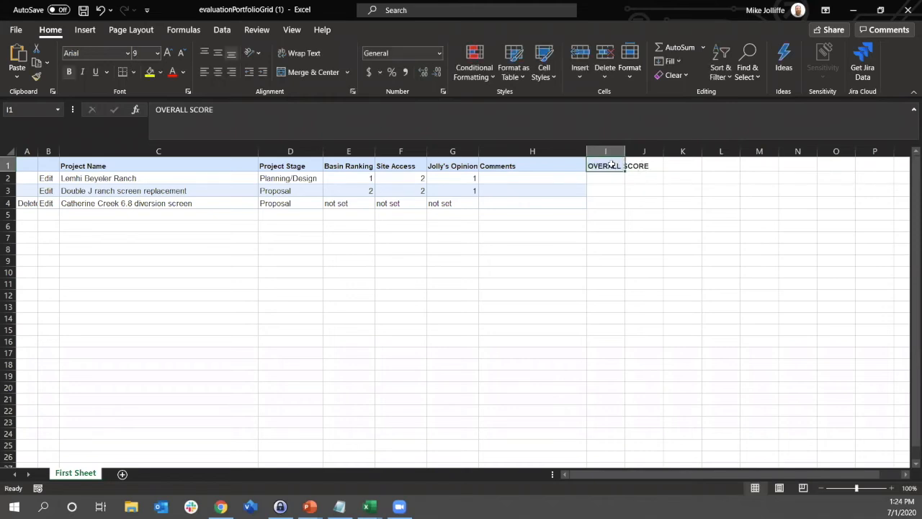
Step: Enter a formula in I2 that sums the Lemhi Beyeler Ranch criteria ratings in E2:G2
key("Down")
type("=s")
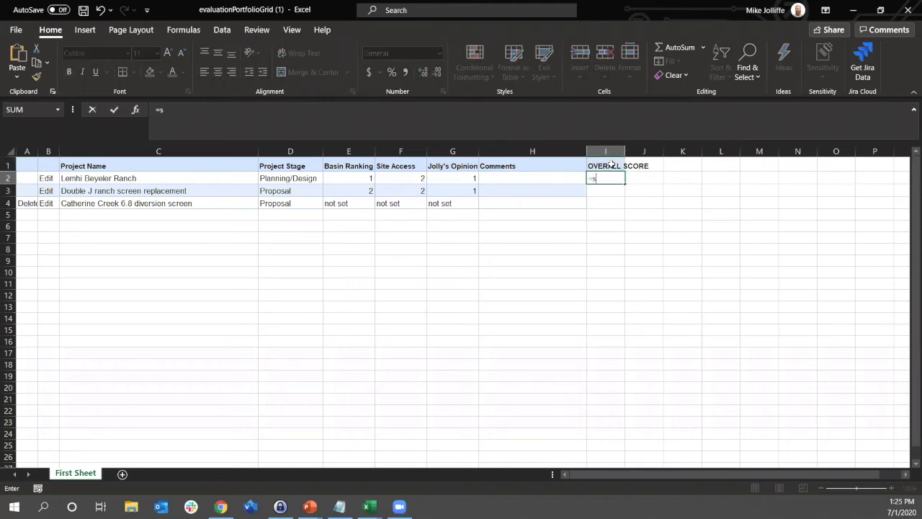
type("um(")
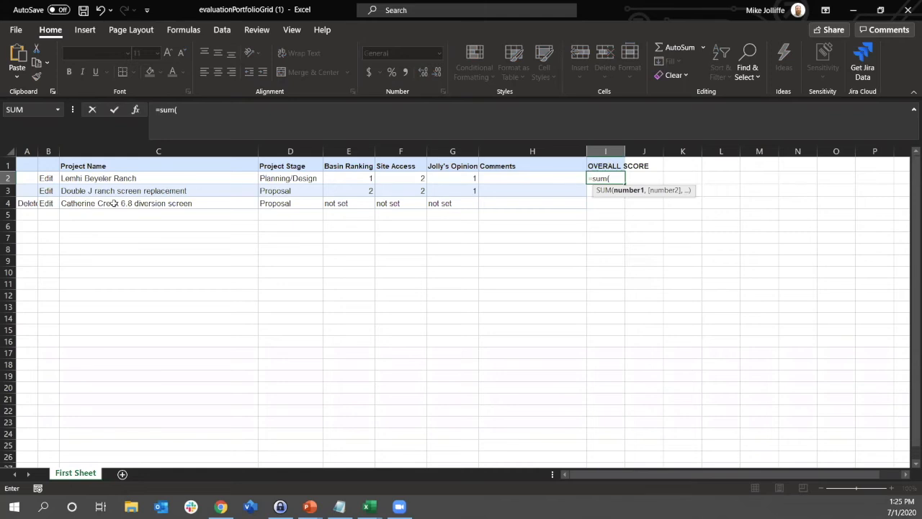
left_click_drag(354, 177, 445, 179)
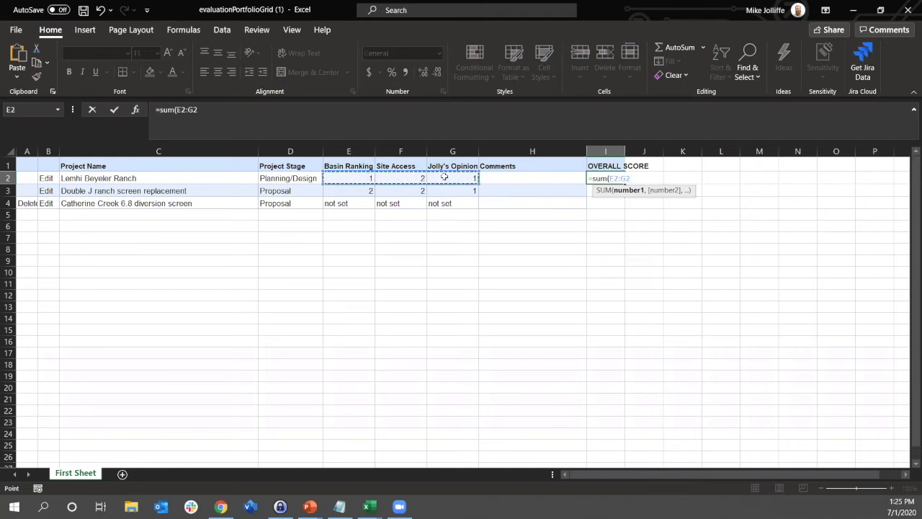
type(")")
key("Return")
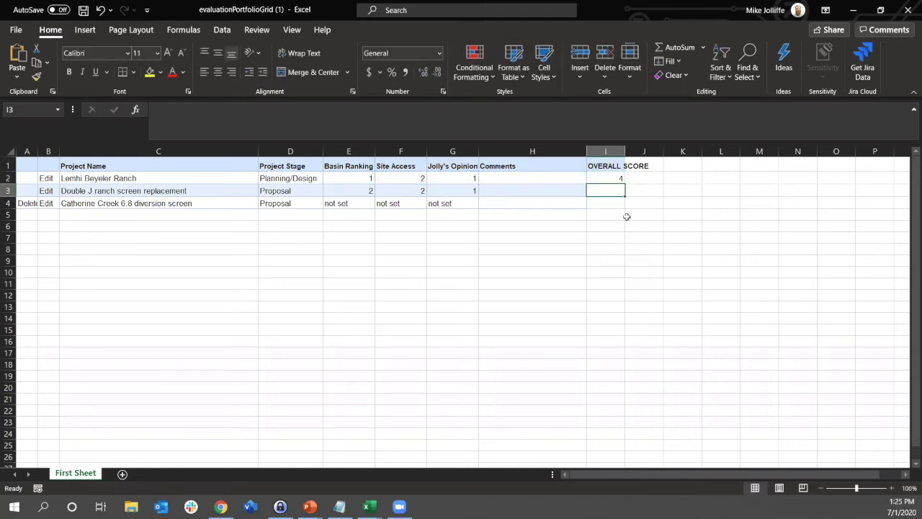
Step: Fill the overall score formula from I2 down to I3 for the Double J ranch screen replacement project
left_click(610, 179)
left_click_drag(624, 184, 624, 196)
left_click(606, 225)
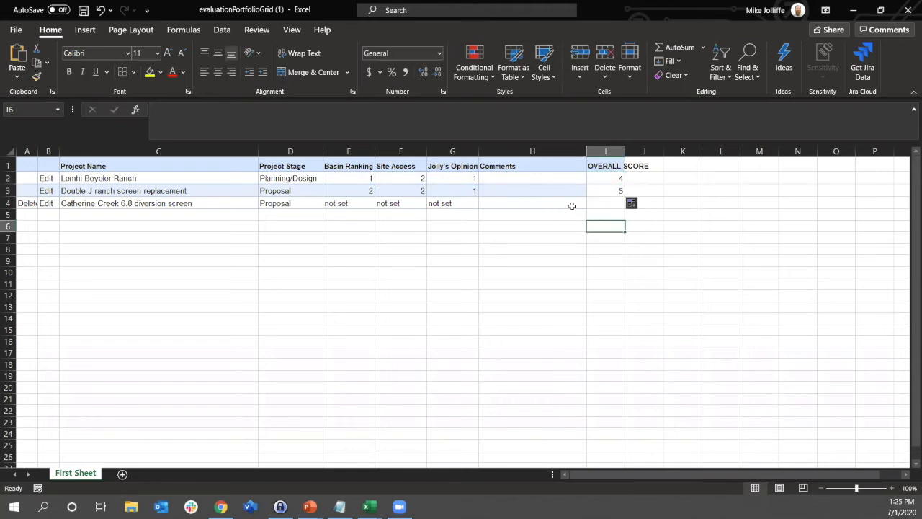
left_click(614, 191)
left_click(589, 262)
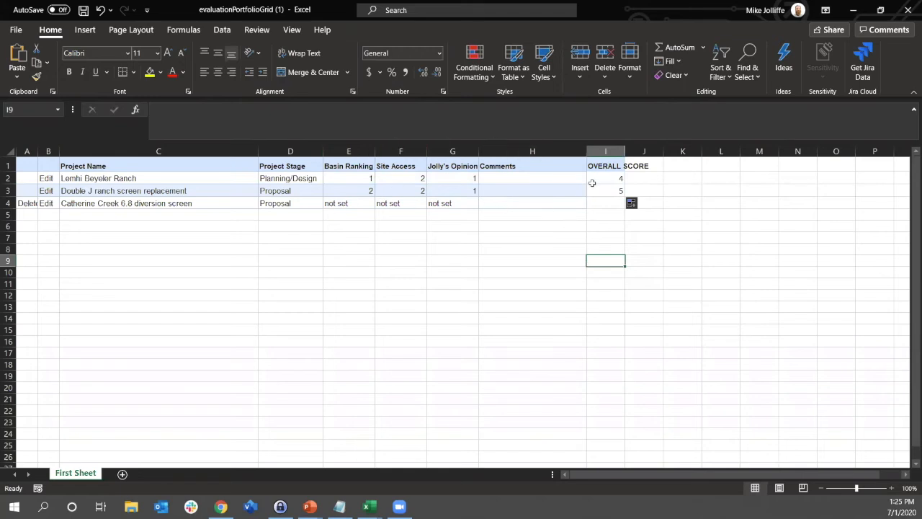
left_click(592, 183)
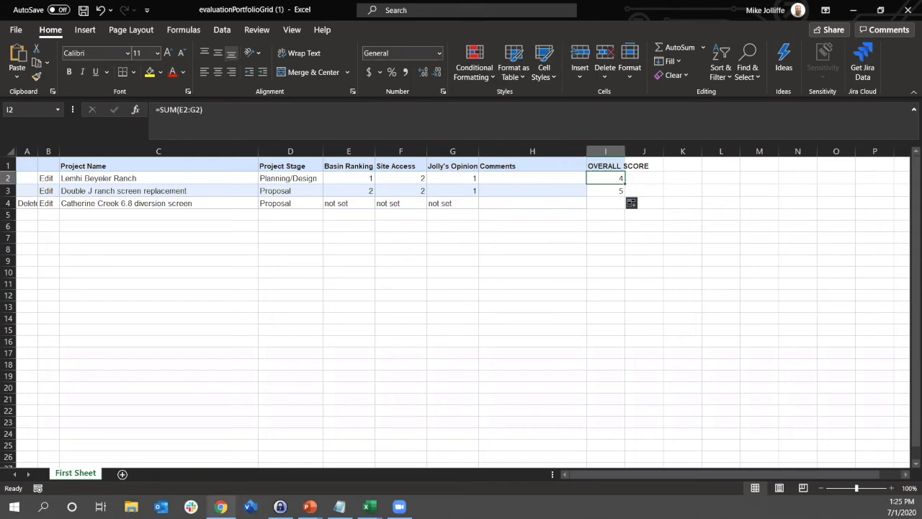
Step: Switch back to Chrome and review the Proposal Review 2020 evaluation's basics, criteria and rated portfolio projects
left_click(220, 506)
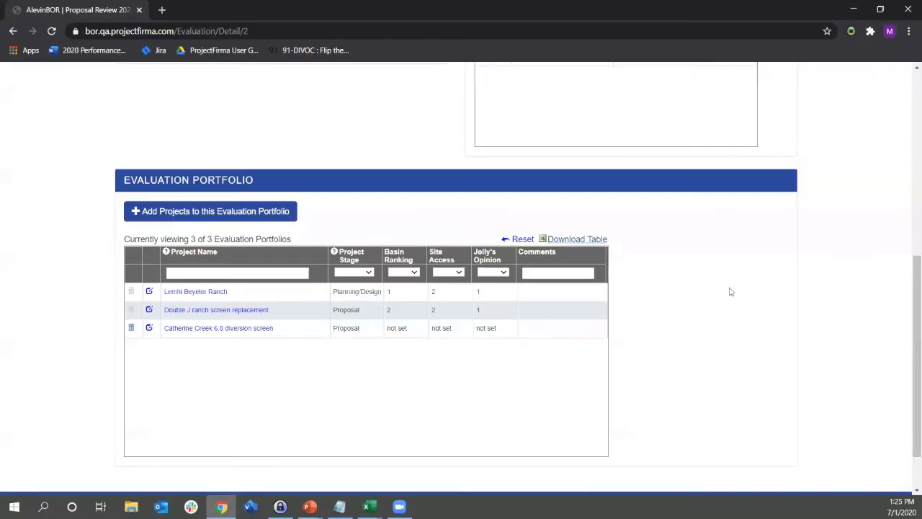
scroll(720, 292, "down", 1)
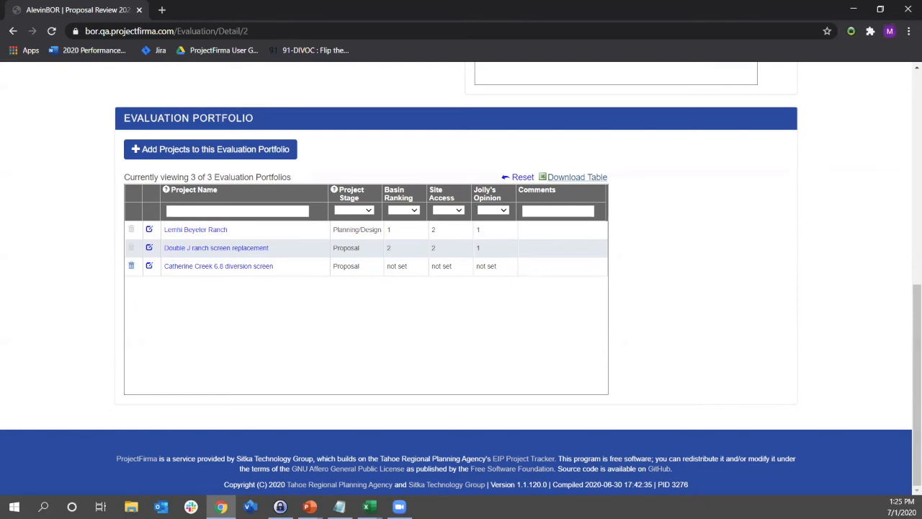
scroll(72, 279, "up", 3)
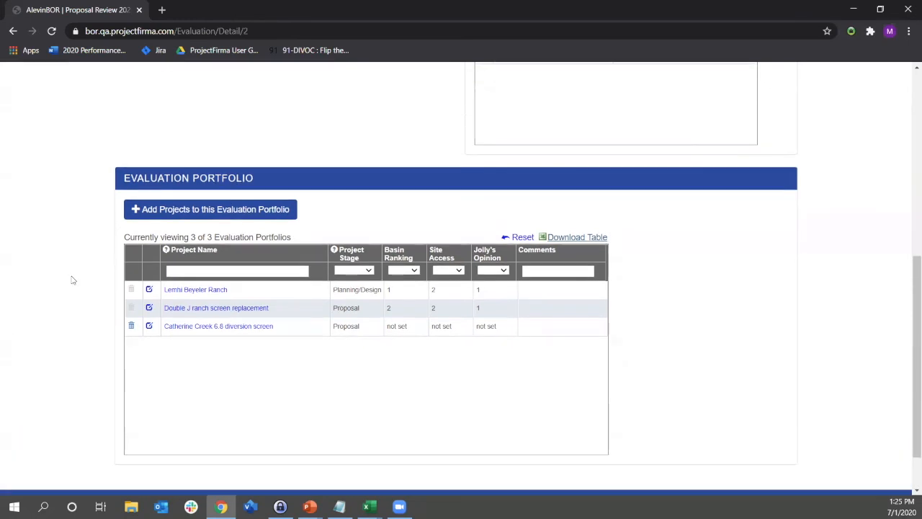
scroll(75, 276, "up", 2)
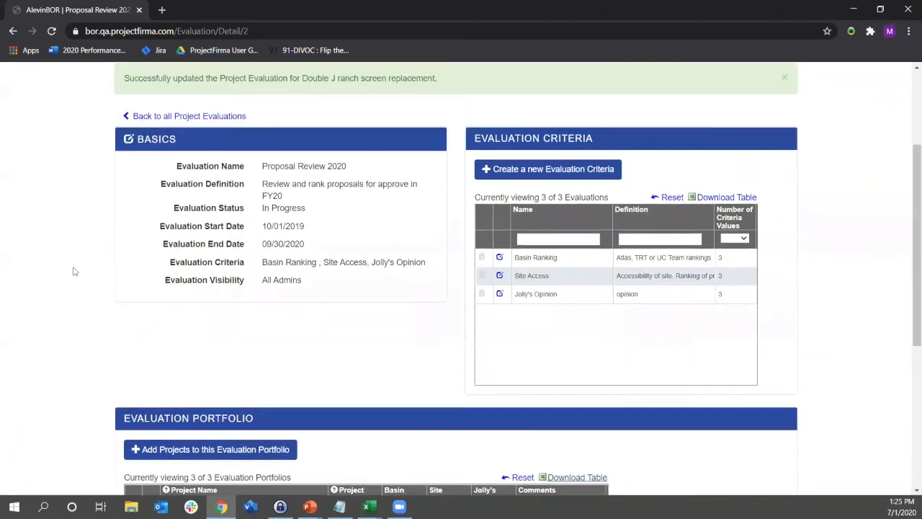
scroll(50, 354, "down", 3)
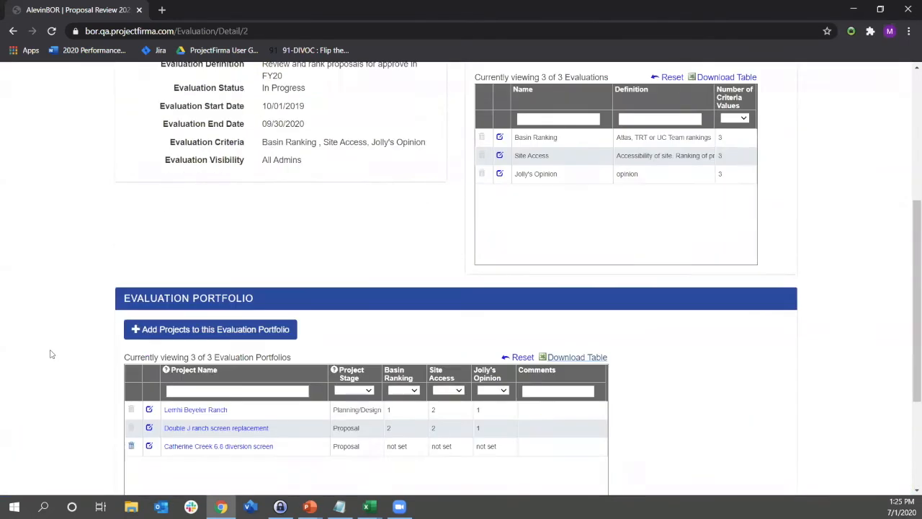
scroll(50, 354, "down", 2)
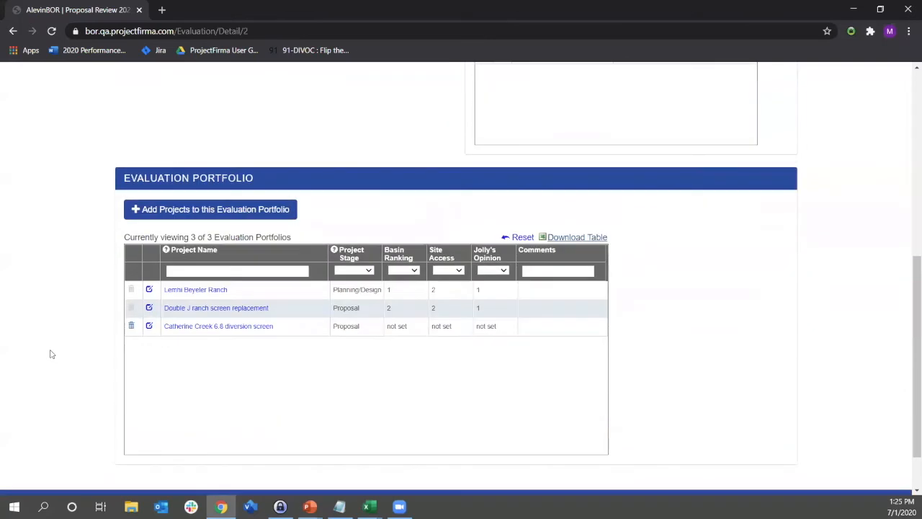
scroll(51, 353, "down", 1)
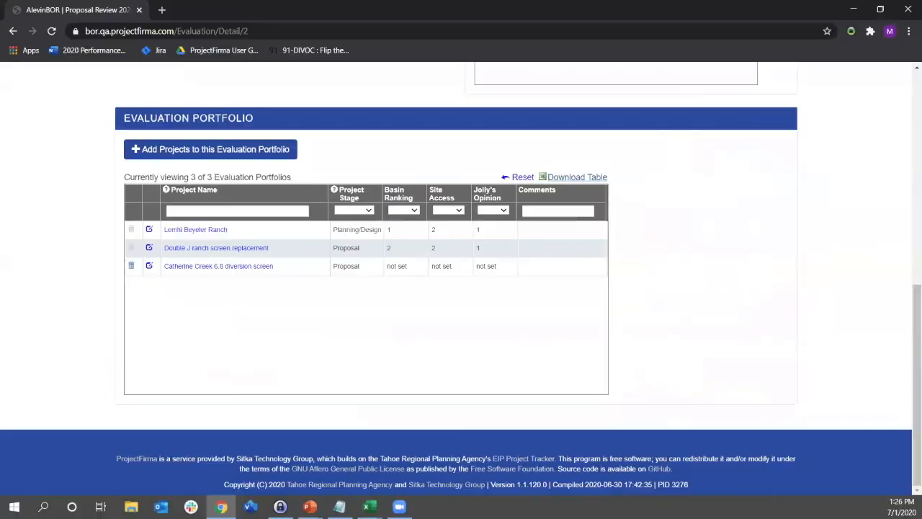
scroll(872, 179, "up", 1)
scroll(872, 179, "up", 2)
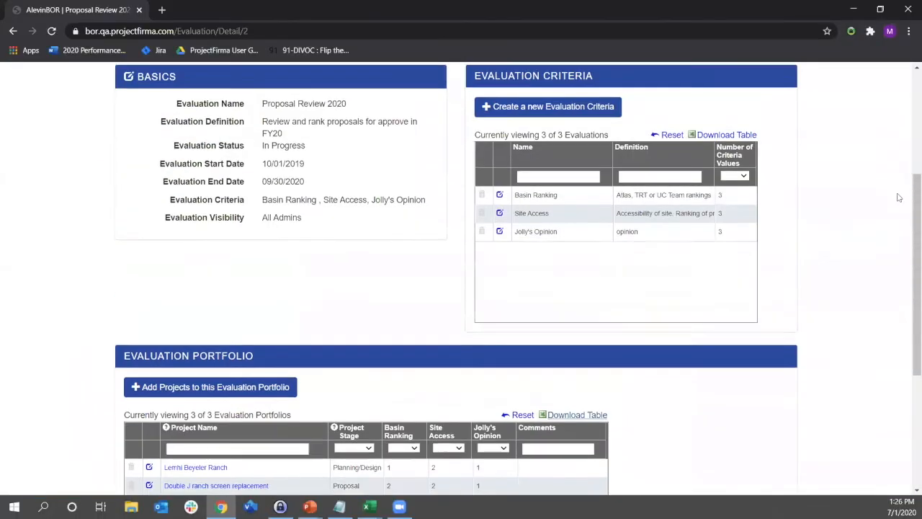
Step: Start a new evaluation criterion for Proposal Review 2020 and name it Person Number 2 opinion
scroll(895, 199, "down", 1)
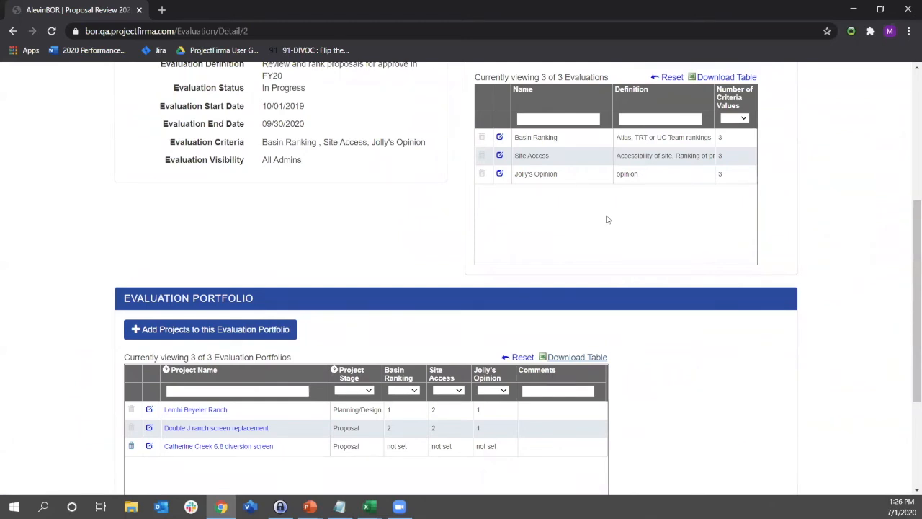
scroll(780, 121, "up", 1)
left_click(549, 109)
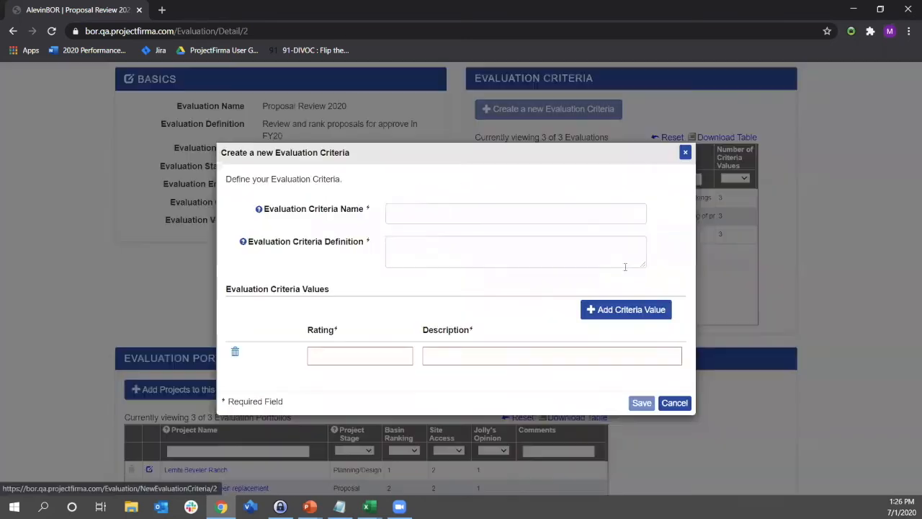
left_click(457, 213)
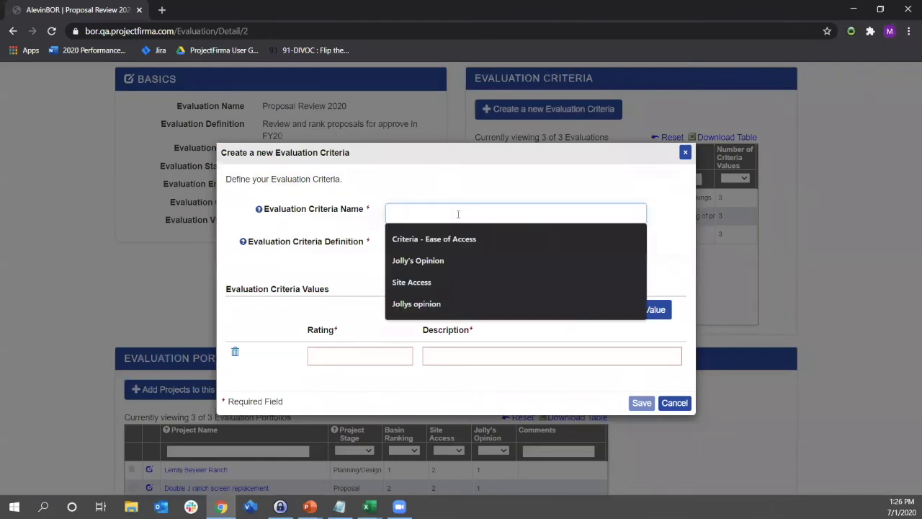
type("Person Number 2")
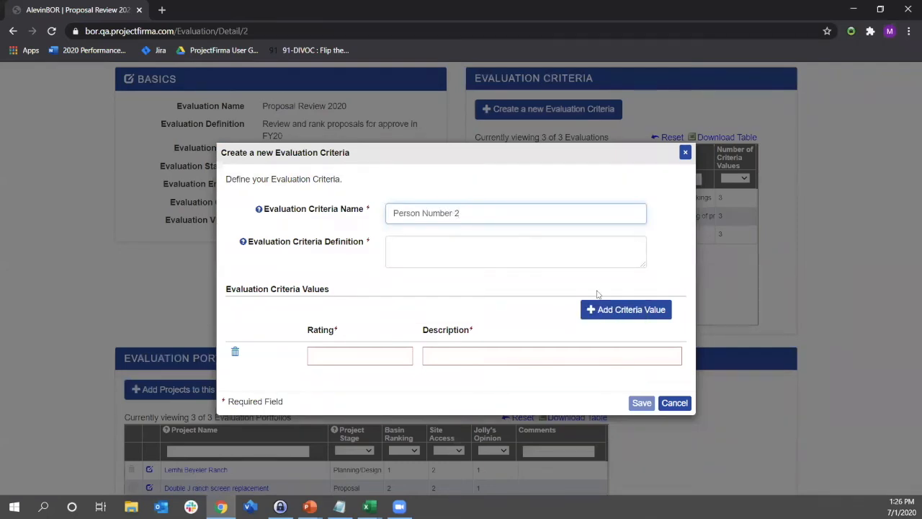
left_click(358, 355)
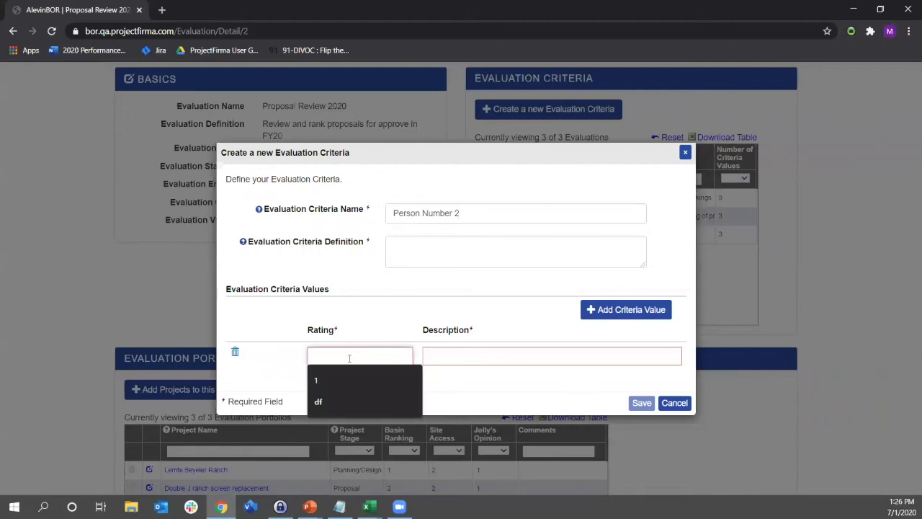
left_click(485, 210)
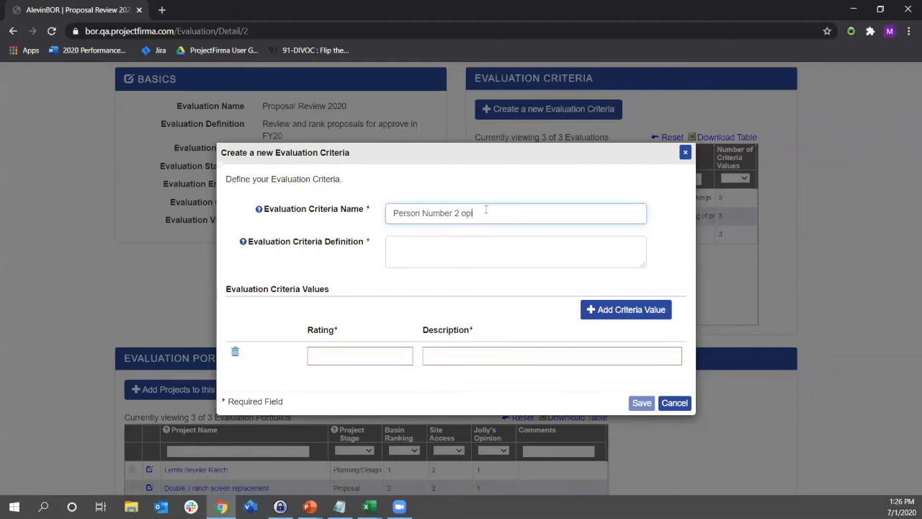
Step: Add two criteria values: rating 1 described as Very important and rating 2 described as Medium Importance
left_click(397, 356)
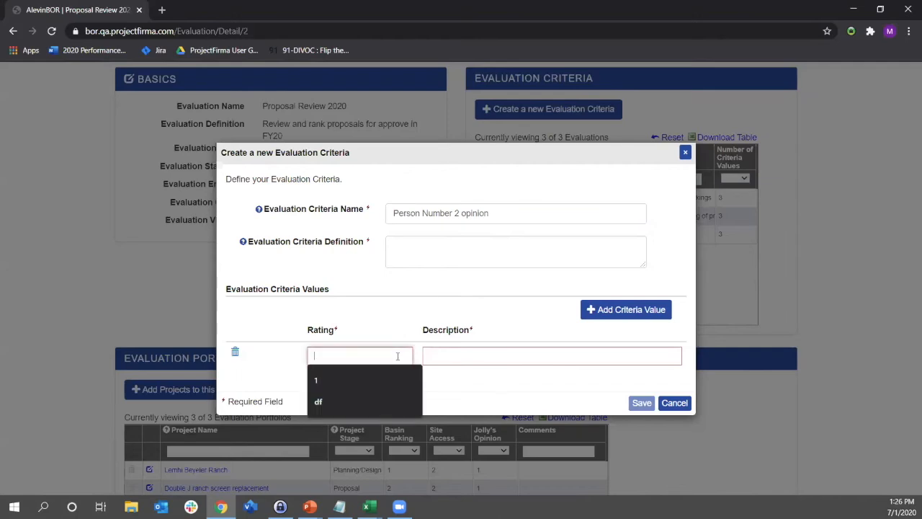
type("1")
left_click(447, 355)
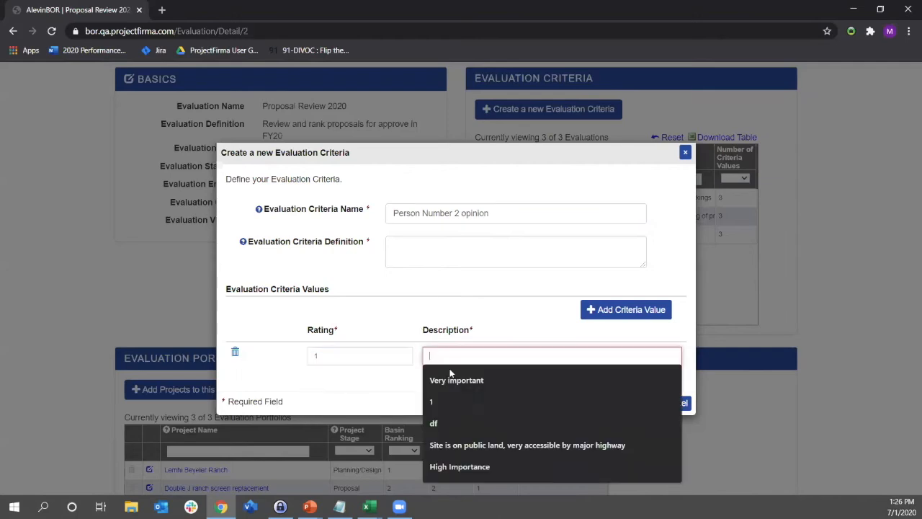
left_click(486, 386)
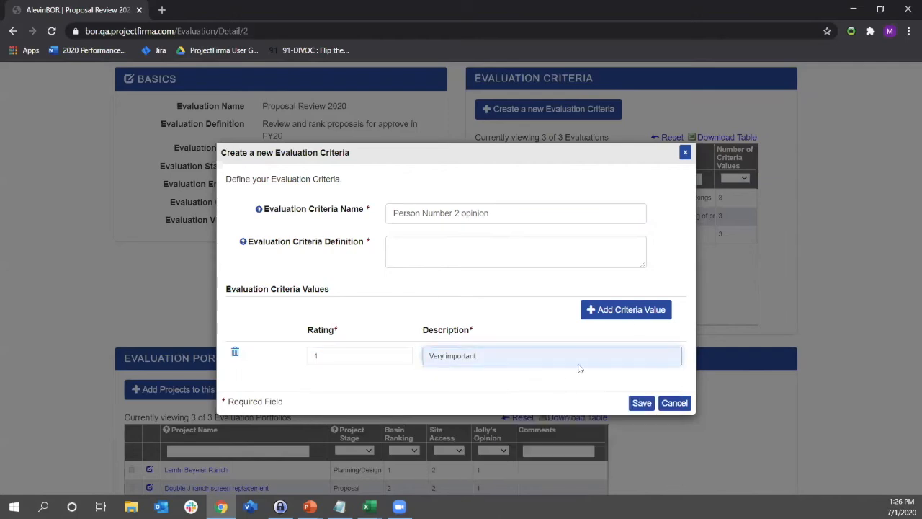
left_click(619, 309)
type("2")
left_click(477, 370)
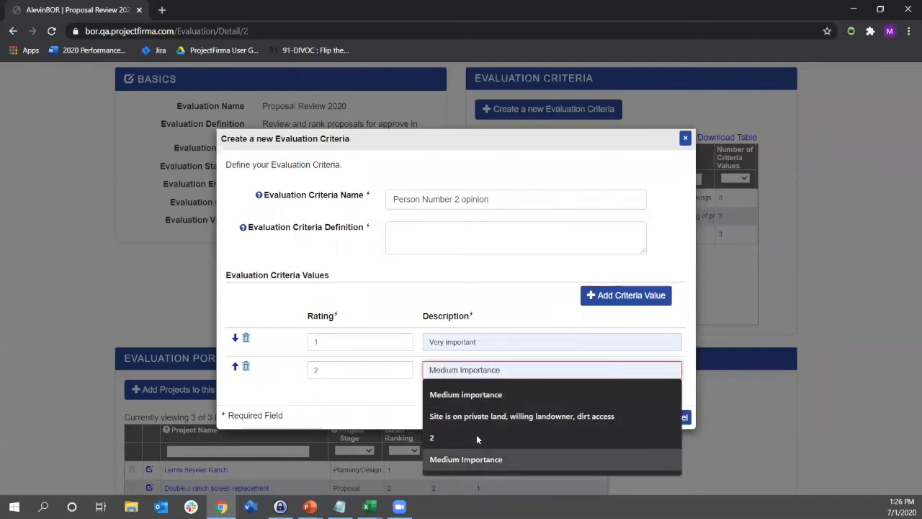
left_click(476, 459)
Step: Enter adf as the criterion's definition and save the new evaluation criterion
left_click(651, 418)
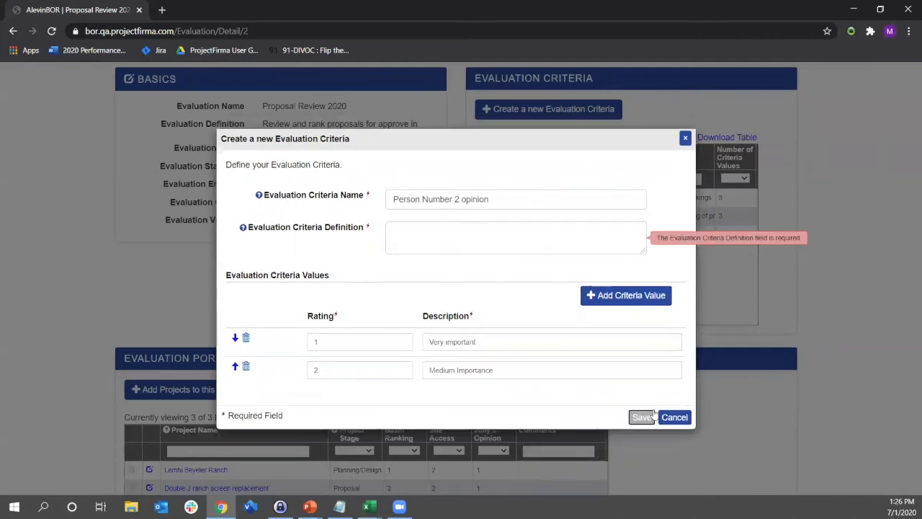
left_click(481, 239)
type("adf")
left_click(646, 417)
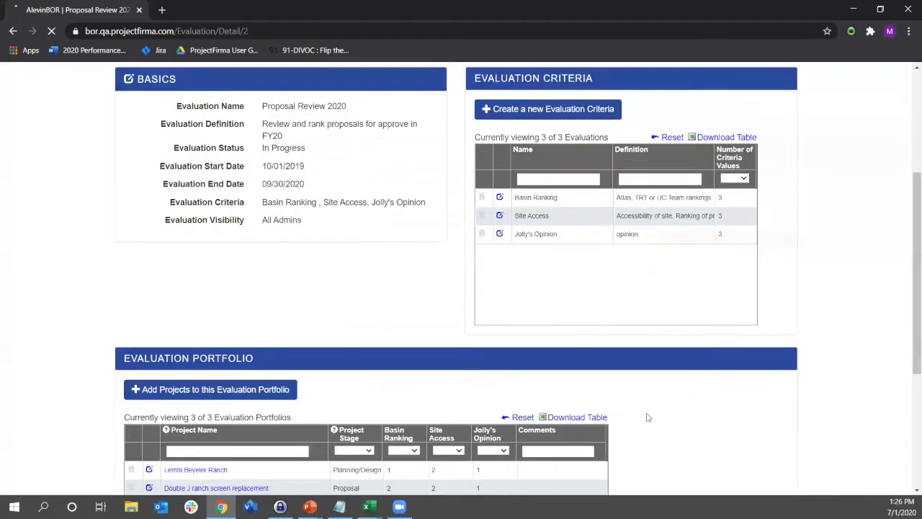
Step: Rate Lemhi Beyeler Ranch as 1 - Very important for Person Number 2 opinion and save the evaluation
scroll(909, 280, "down", 1)
scroll(909, 279, "down", 1)
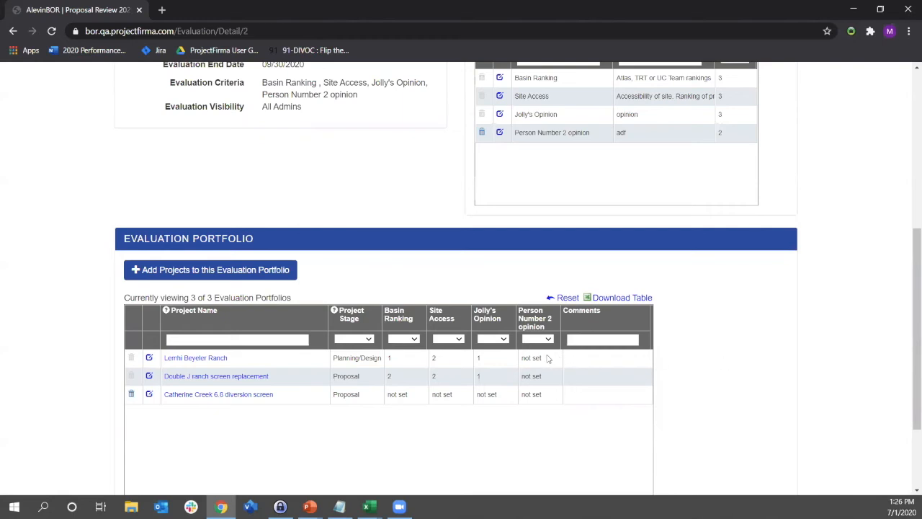
left_click(149, 358)
left_click(425, 282)
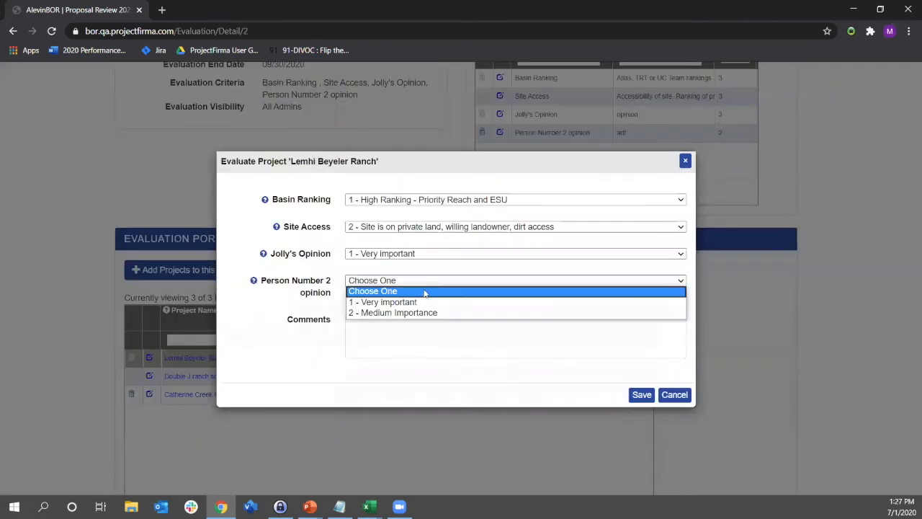
left_click(422, 304)
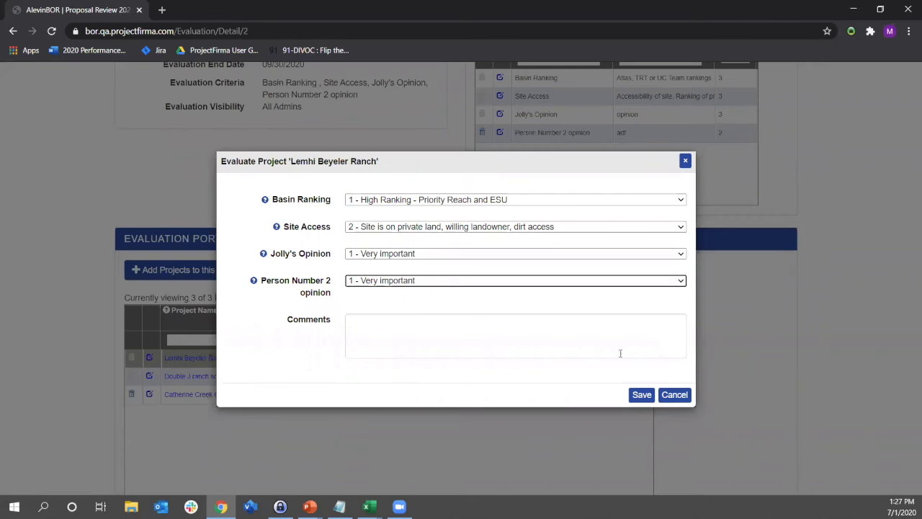
left_click(653, 393)
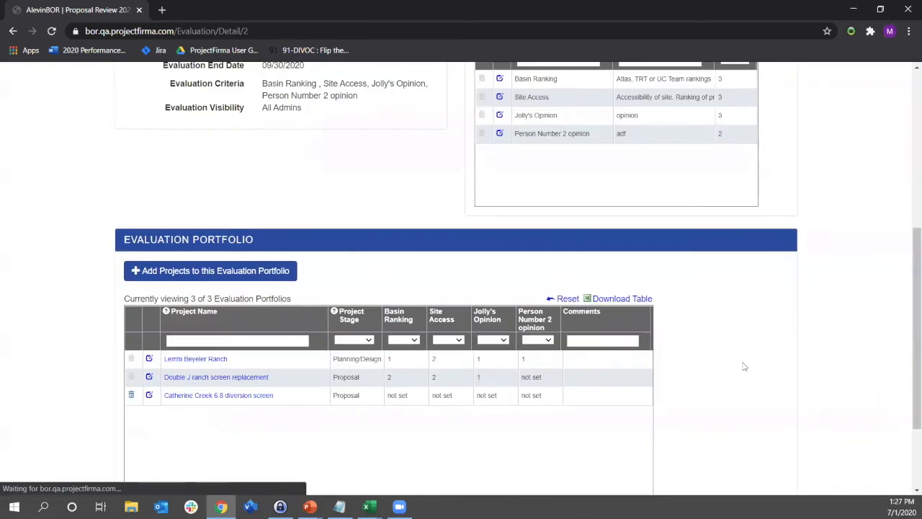
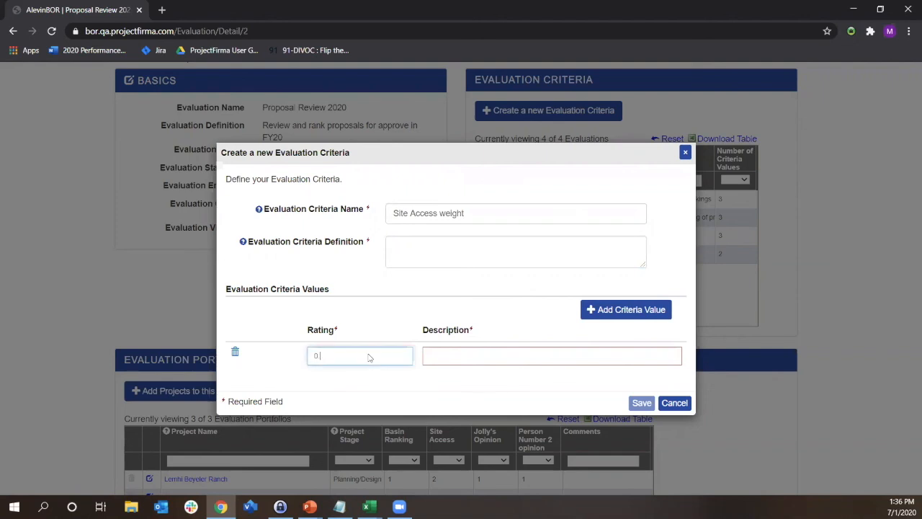
left_click(479, 251)
left_click(474, 353)
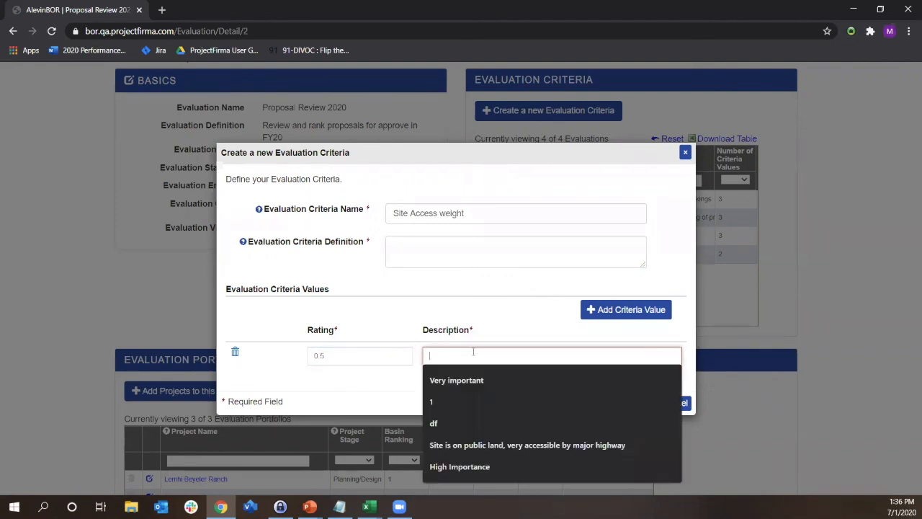
type("0.5")
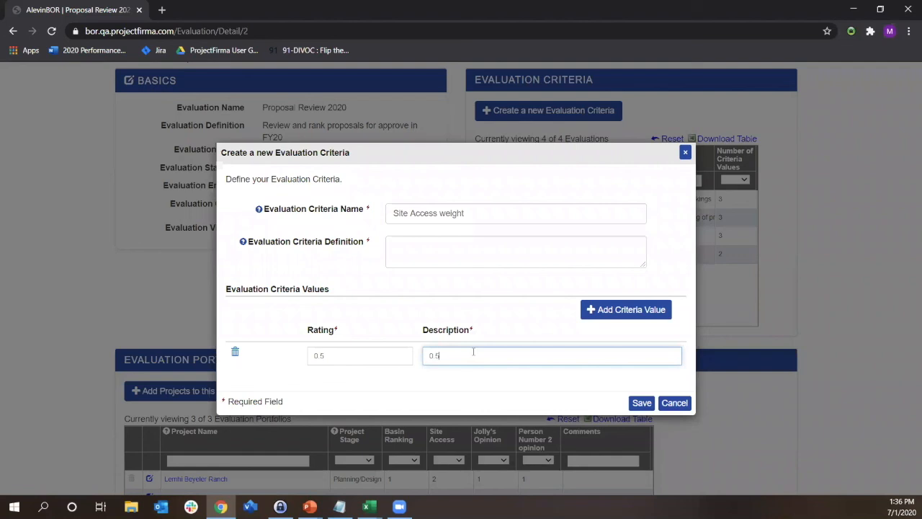
left_click(609, 311)
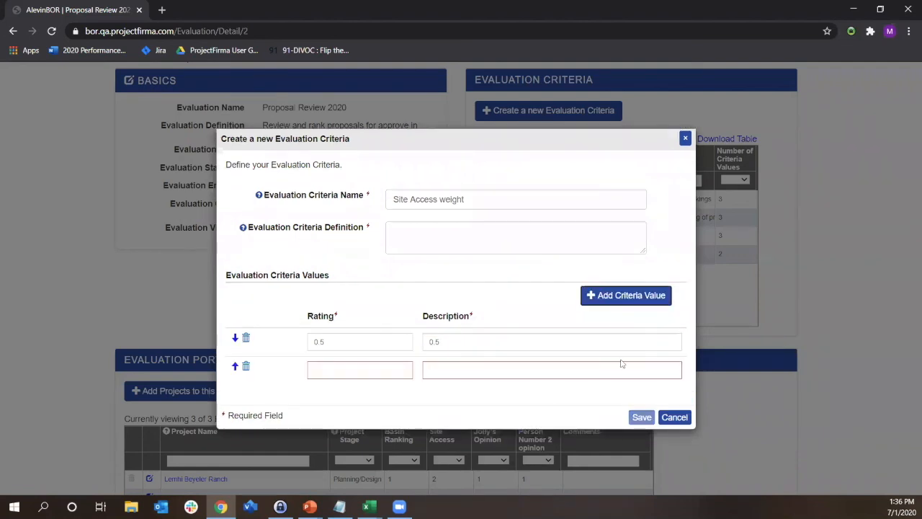
left_click(245, 367)
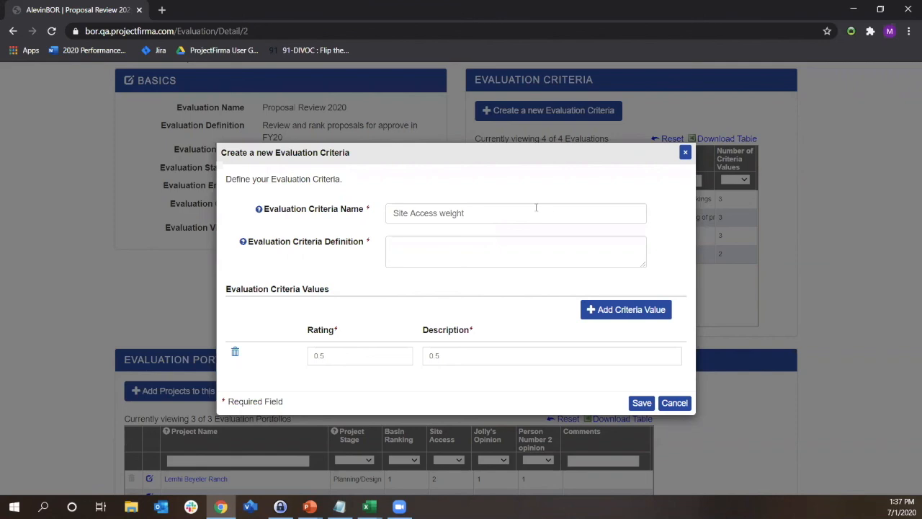
left_click(685, 155)
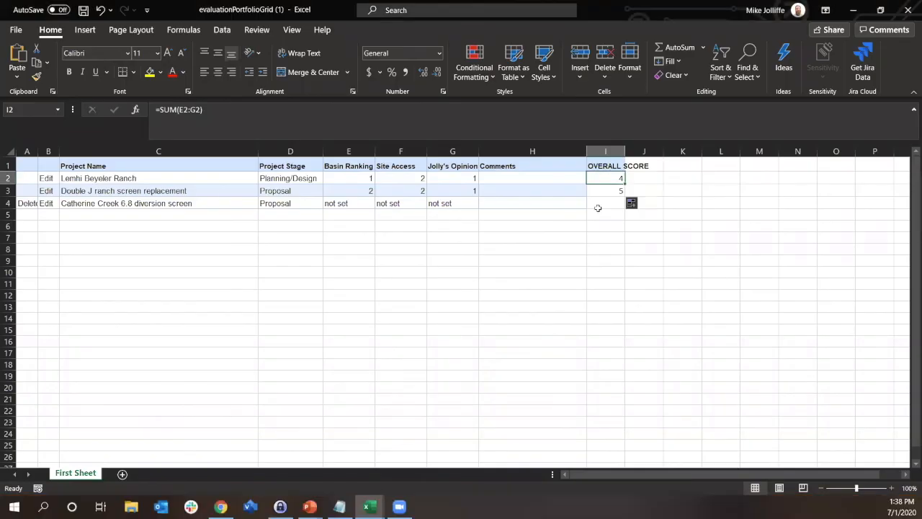
Step: Switch from Excel to Chrome and start a new evaluation criterion named Overall rank
left_click_drag(595, 181, 603, 191)
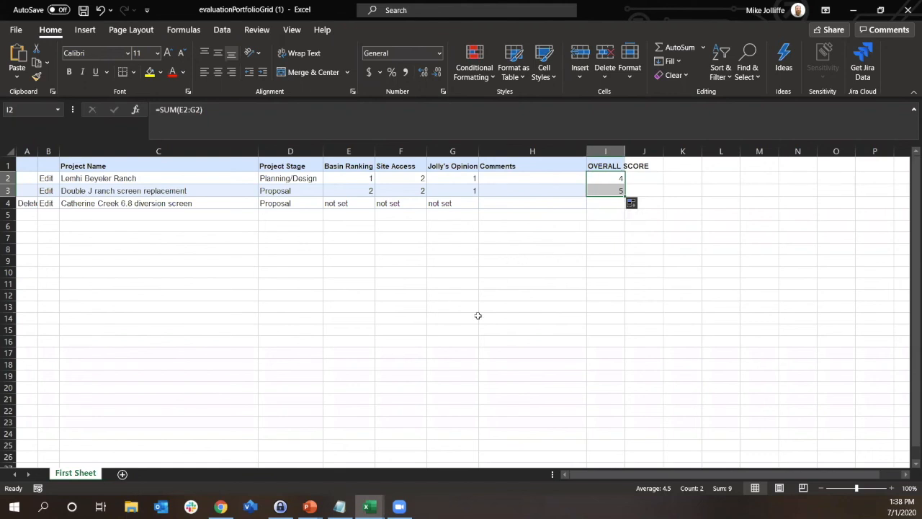
left_click(221, 506)
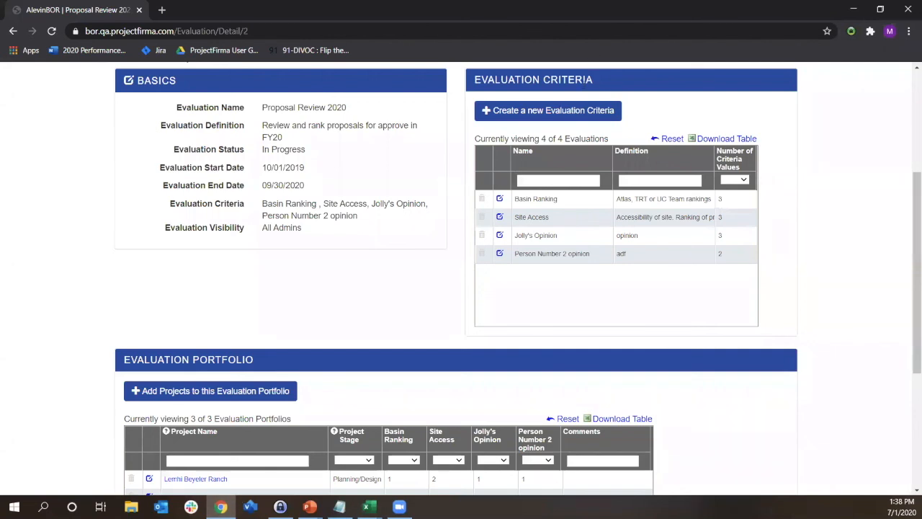
left_click(587, 110)
left_click(437, 210)
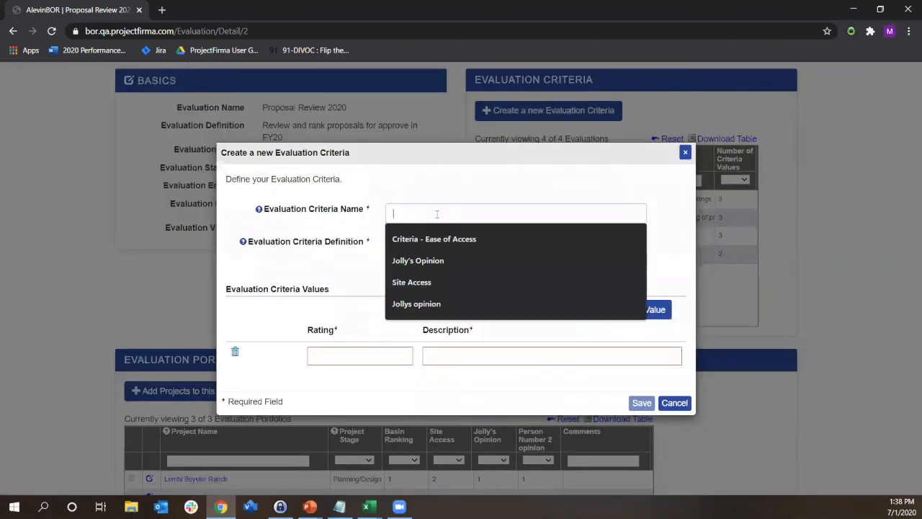
type("Overall rank")
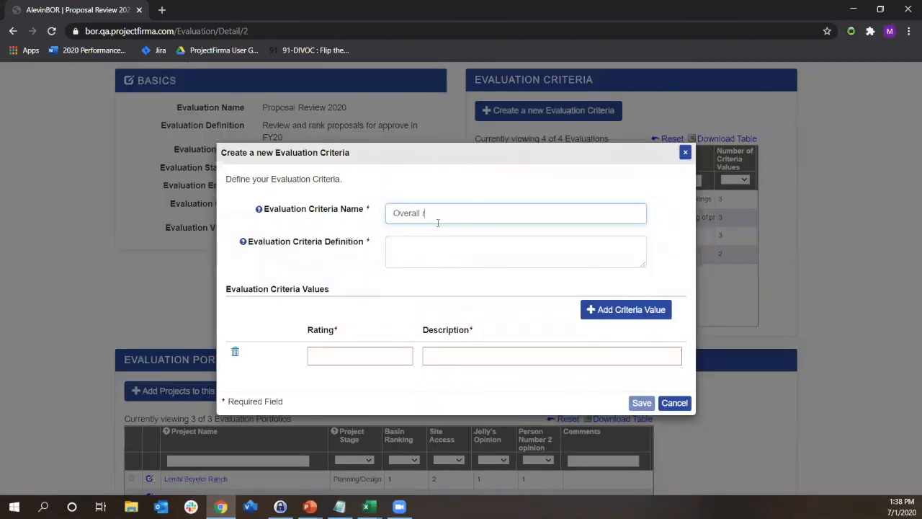
left_click(452, 243)
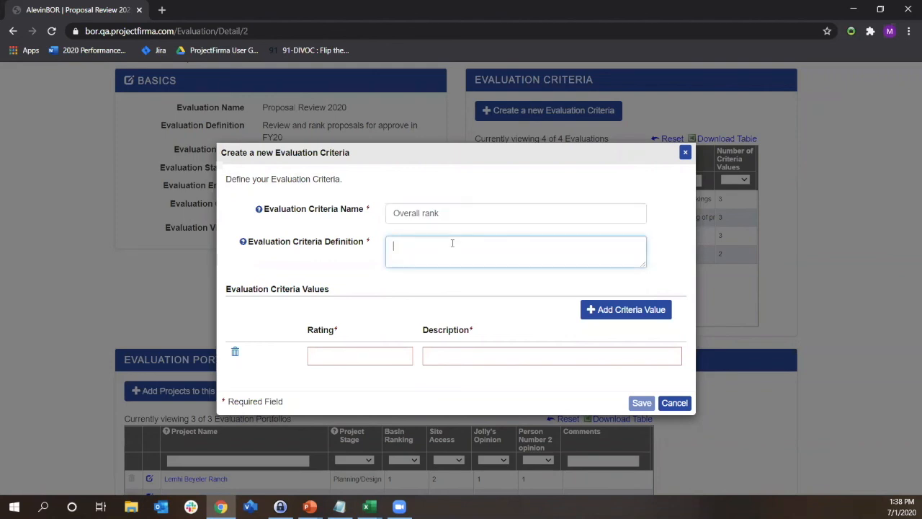
Step: Switch to Excel and examine the overall score formulas for Lemhi Beyeler Ranch and Double J ranch screen replacement
left_click(370, 507)
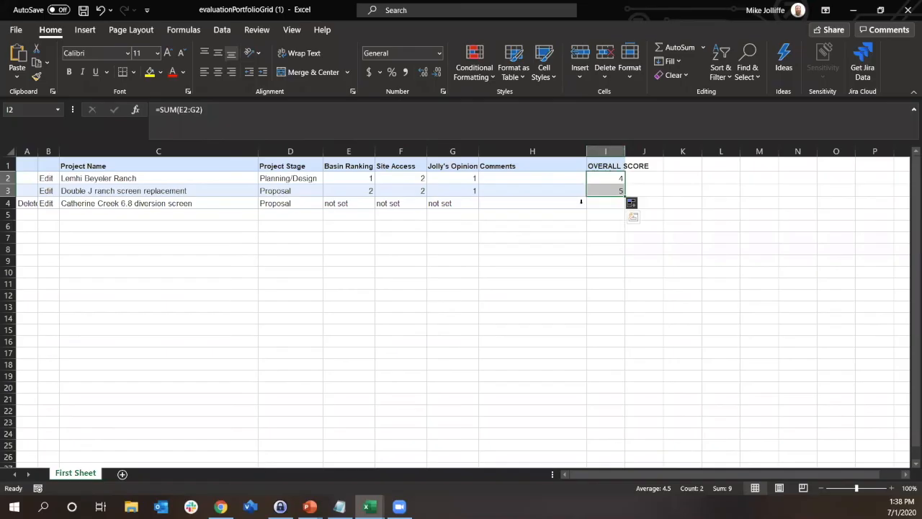
left_click(612, 176)
left_click_drag(610, 203, 610, 229)
left_click(611, 186)
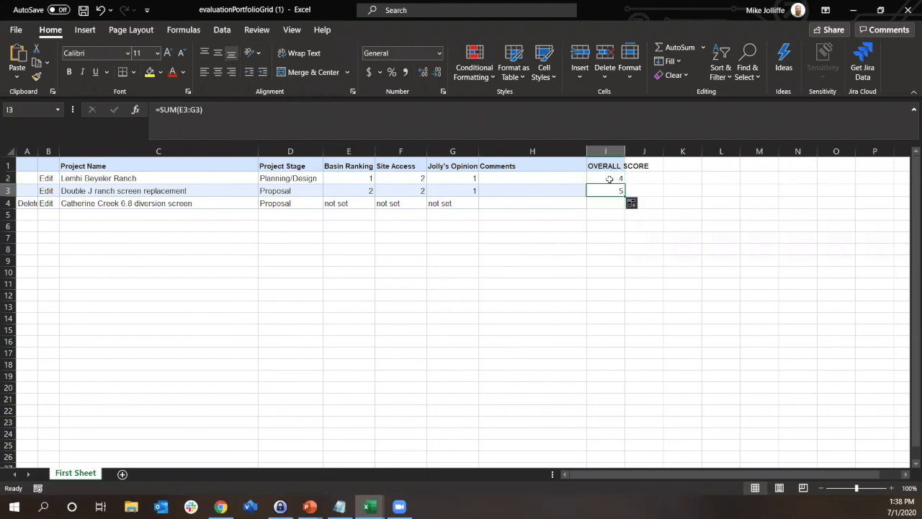
left_click(610, 180)
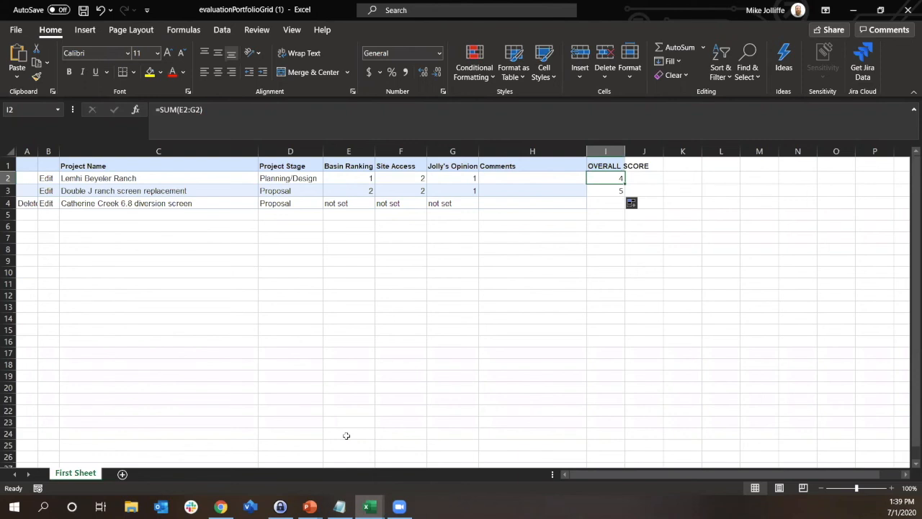
Step: Switch to the running PowerPoint slide show to display the Q & A slide
mouse_move(310, 506)
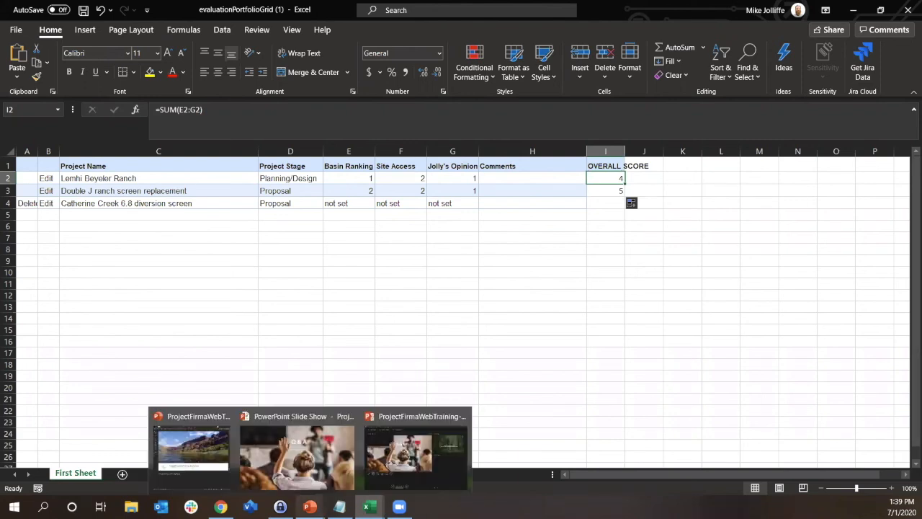
left_click(317, 468)
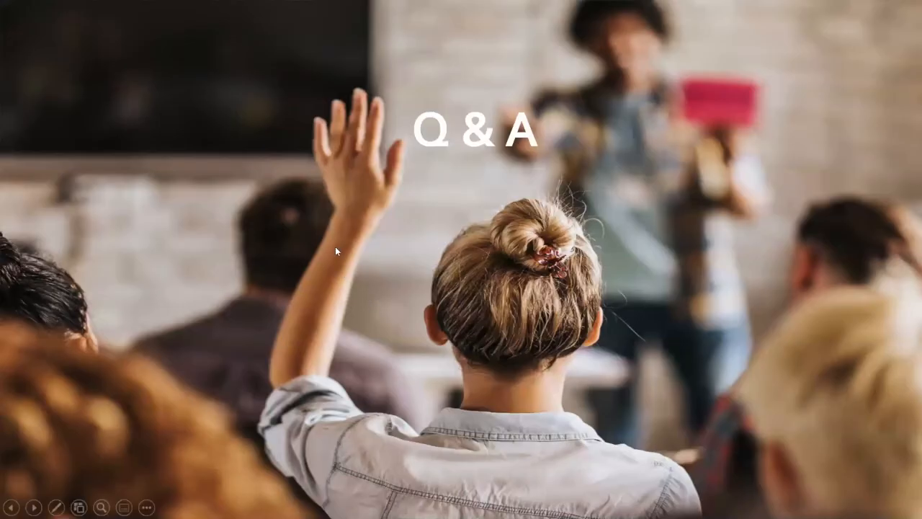